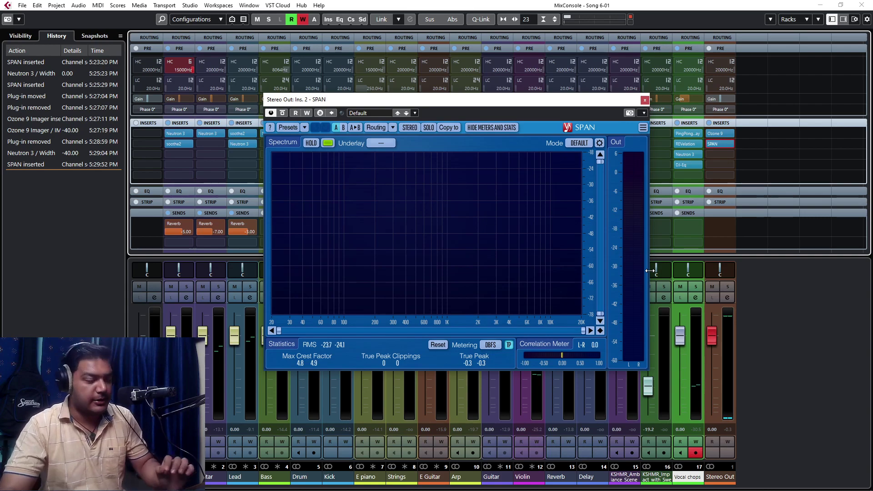
Step: Examine the correlation meter in SPAN on the Stereo Out channel, then play the song to watch it
{"action": "key", "text": "super+KP_Add"}
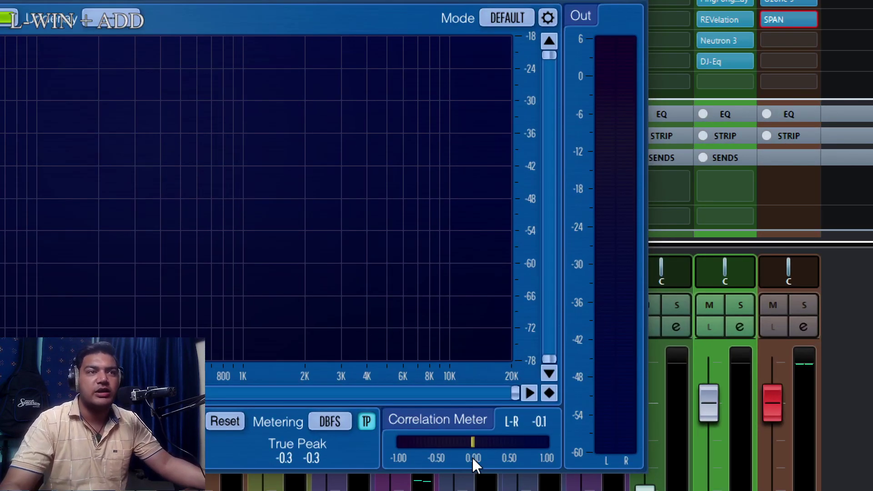
{"action": "key", "text": "super+KP_Subtract"}
{"action": "key", "text": "super+KP_Add"}
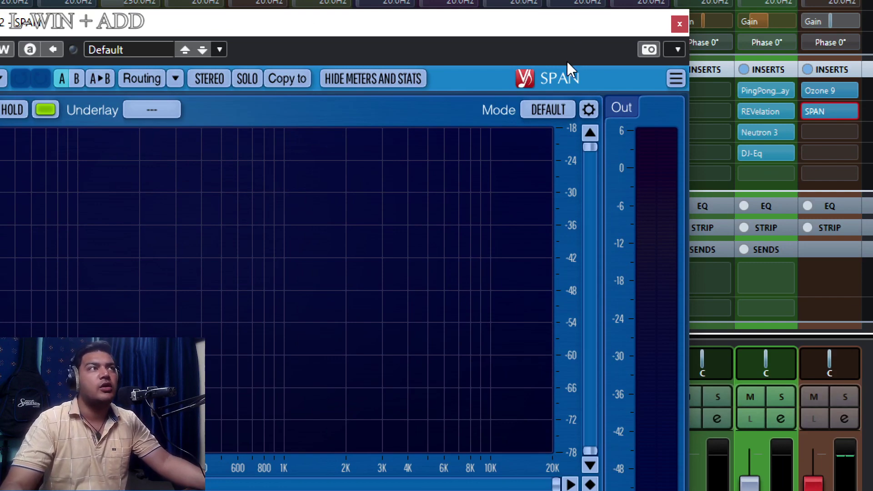
{"action": "key", "text": "super+KP_Subtract"}
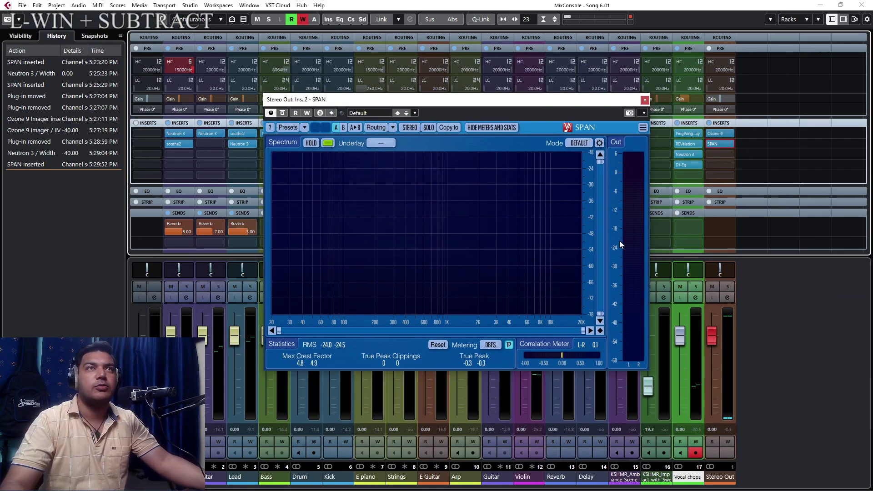
{"action": "key", "text": "super+KP_Add"}
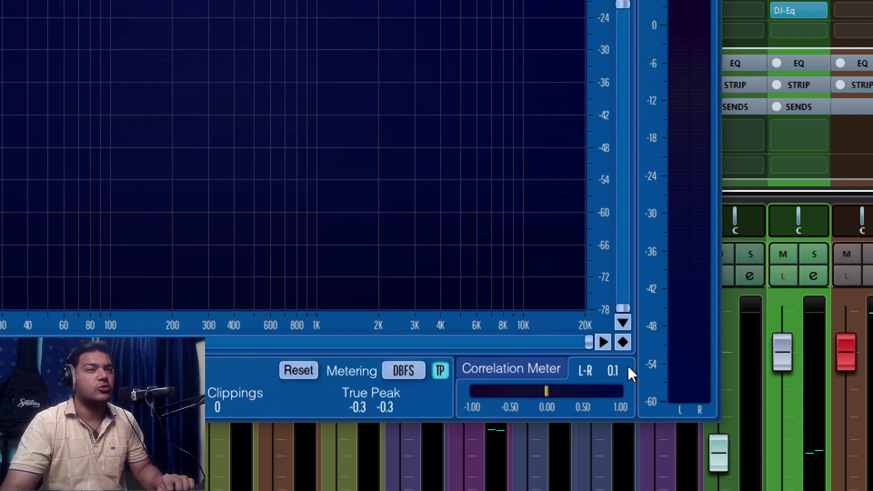
{"action": "key", "text": "space"}
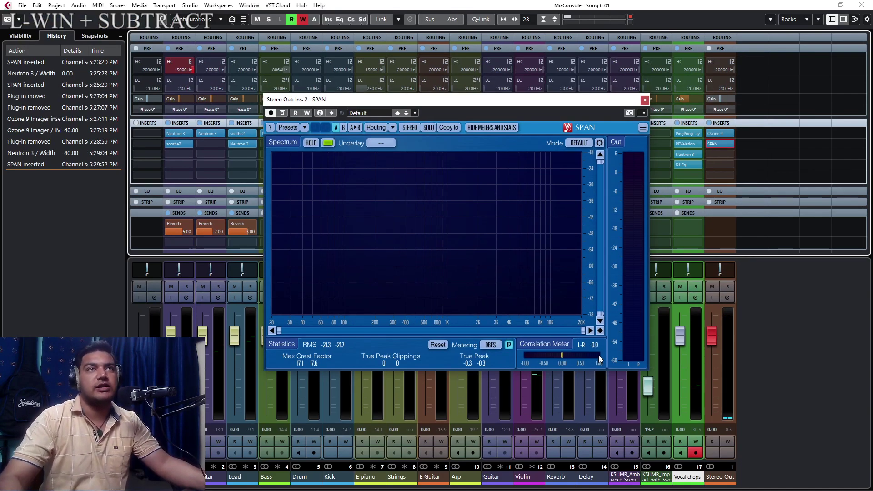
Step: Close SPAN and remove it from the Stereo Out channel's second insert slot
{"action": "left_click", "coordinate": [645, 100]}
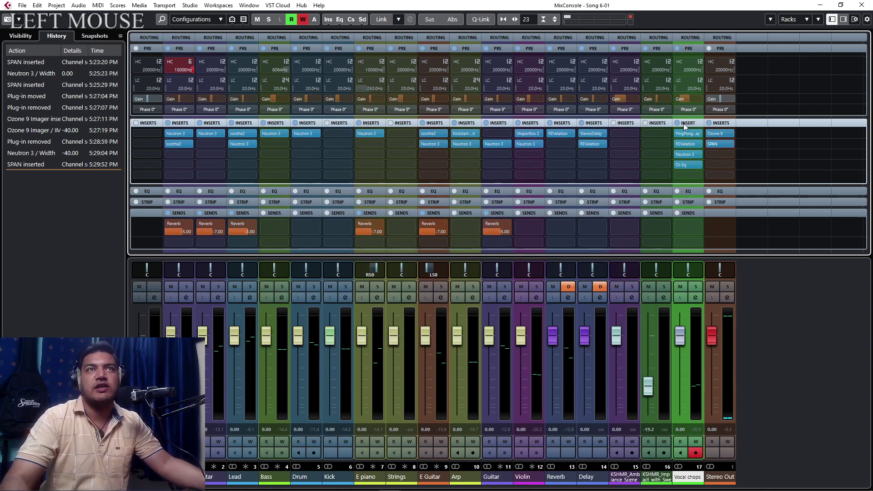
{"action": "left_click", "coordinate": [731, 143]}
{"action": "left_click", "coordinate": [731, 160]}
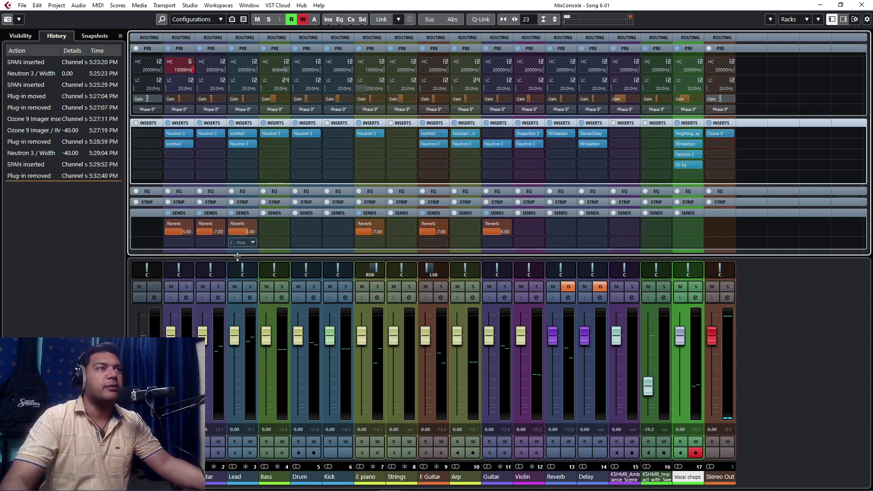
Step: Solo the Lead channel and open its Neutron 3 insert to inspect the Width setting
{"action": "left_click", "coordinate": [250, 287]}
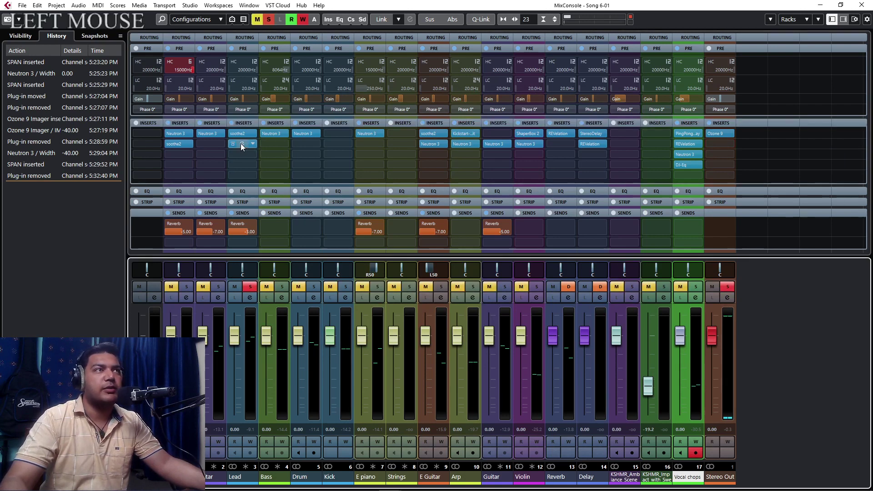
{"action": "left_click", "coordinate": [241, 144]}
{"action": "left_click_drag", "start_coordinate": [559, 108], "coordinate": [576, 95]}
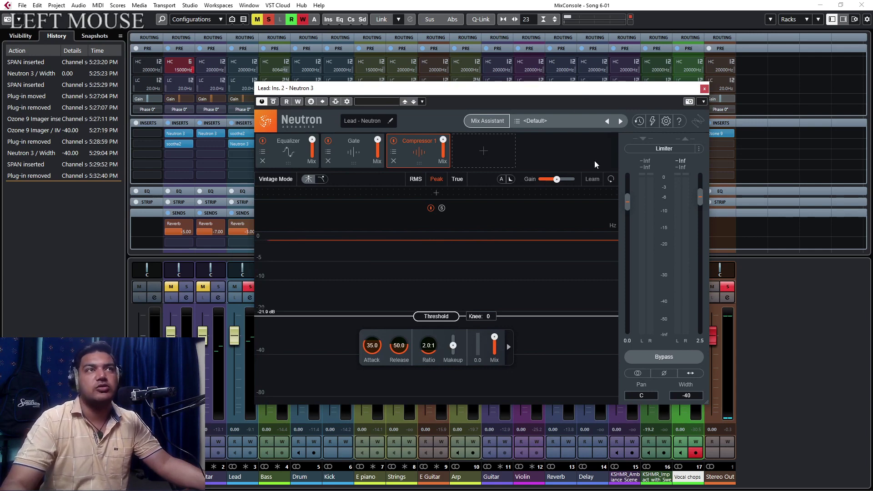
{"action": "key", "text": "super+KP_Add"}
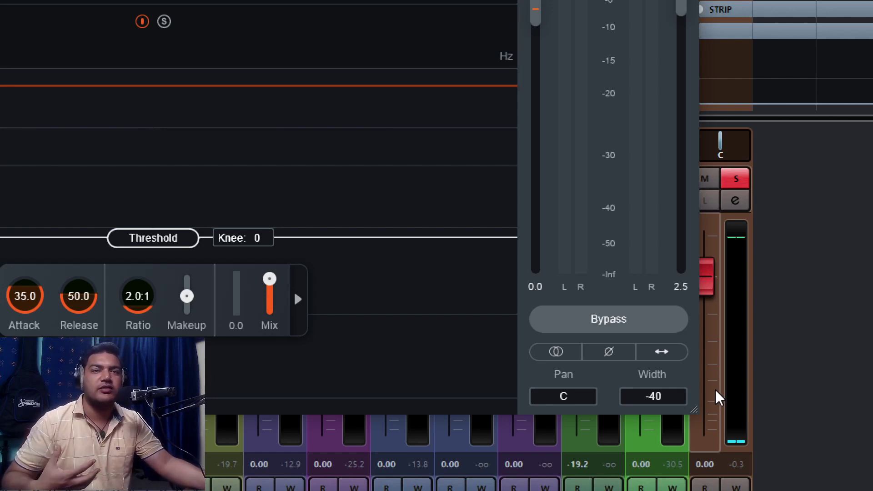
{"action": "key", "text": "super+KP_Subtract"}
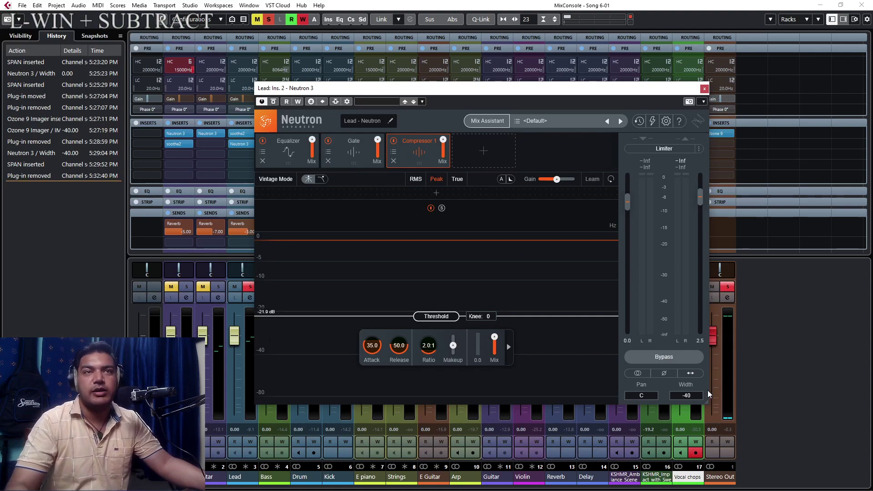
Step: Set the Width in the Lead channel's Neutron 3 to 0 and close the plug-in
{"action": "key", "text": "super+KP_Add"}
{"action": "key", "text": "super+KP_Add"}
{"action": "double_click", "coordinate": [696, 396]}
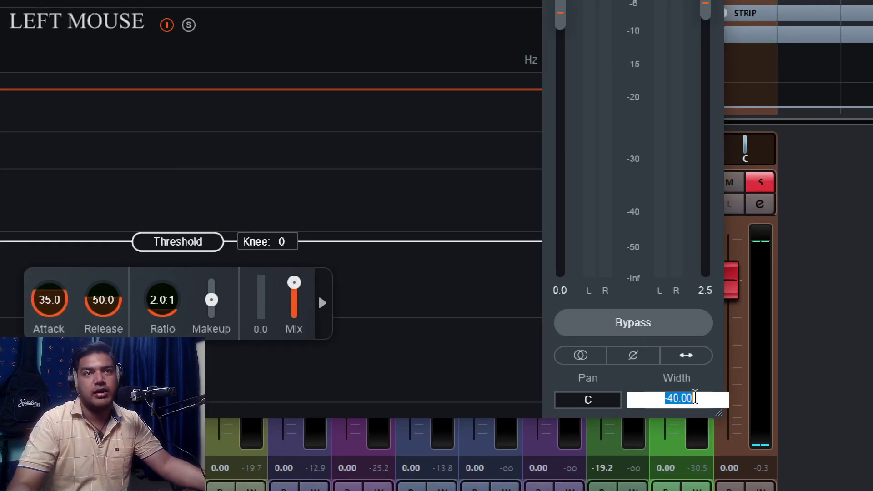
{"action": "type", "text": "0"}
{"action": "key", "text": "Return"}
{"action": "key", "text": "super+KP_Subtract"}
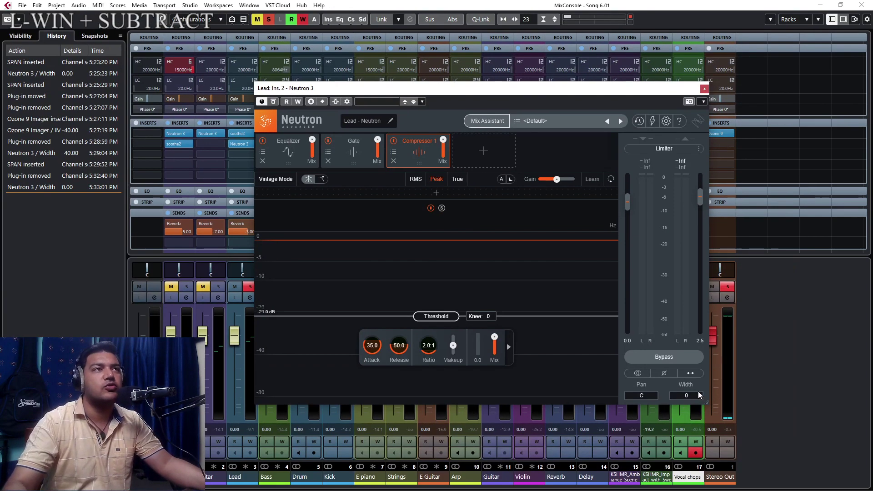
{"action": "left_click", "coordinate": [705, 89]}
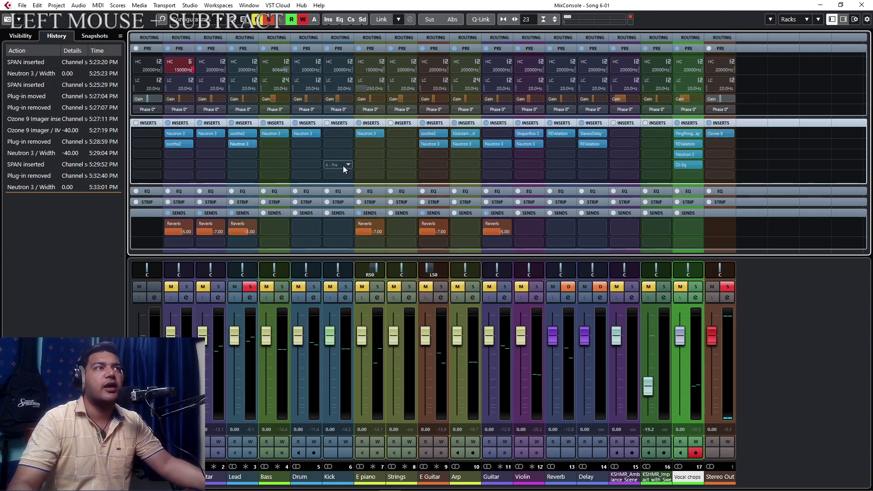
Step: Insert Ozone 9 Imager in the Lead channel's third insert slot and reposition its window
{"action": "left_click", "coordinate": [257, 155]}
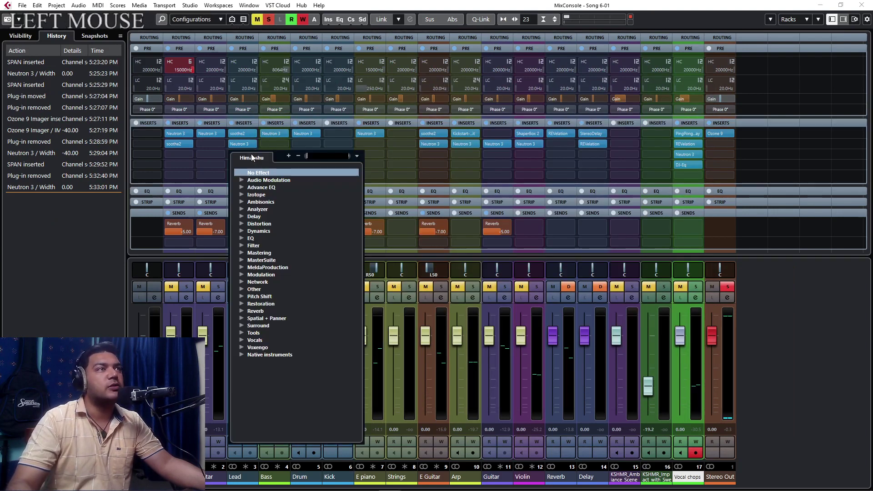
{"action": "left_click", "coordinate": [242, 194]}
{"action": "left_click", "coordinate": [272, 245]}
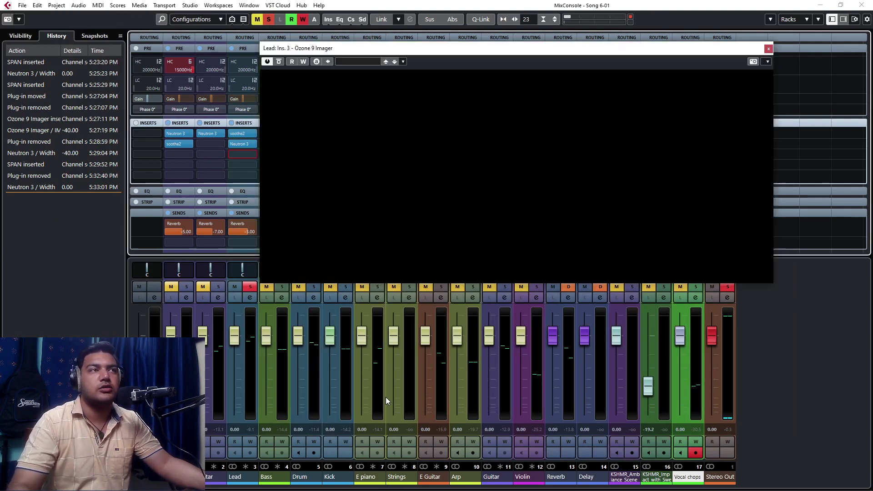
{"action": "left_click_drag", "start_coordinate": [561, 48], "coordinate": [593, 155]}
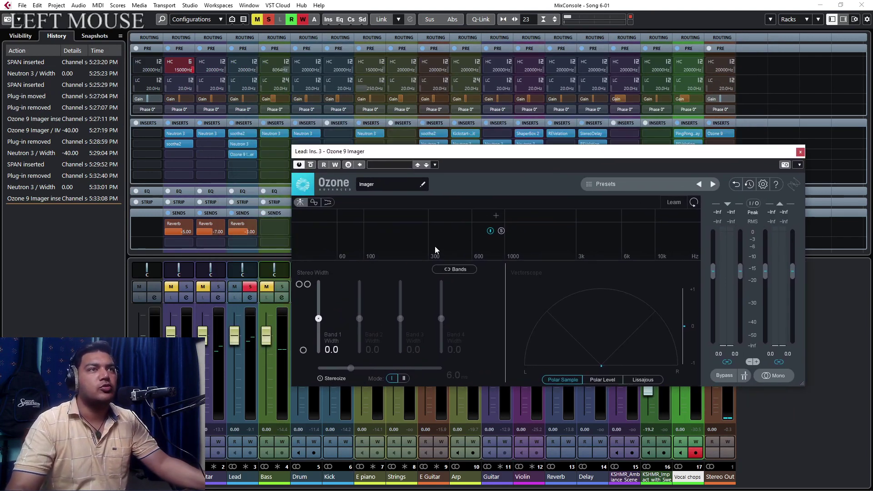
Step: Play the soloed Lead and examine its stereo image and correlation in the Imager's vectorscope
{"action": "key", "text": "space"}
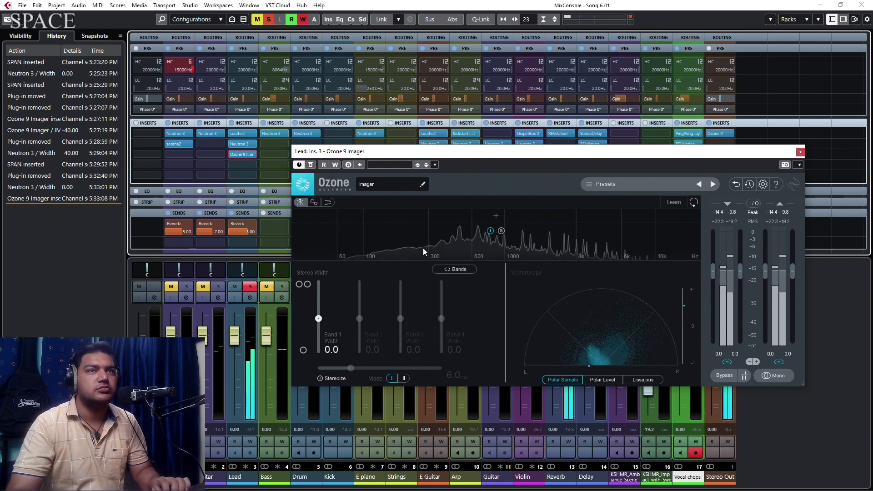
{"action": "key", "text": "super+KP_Add"}
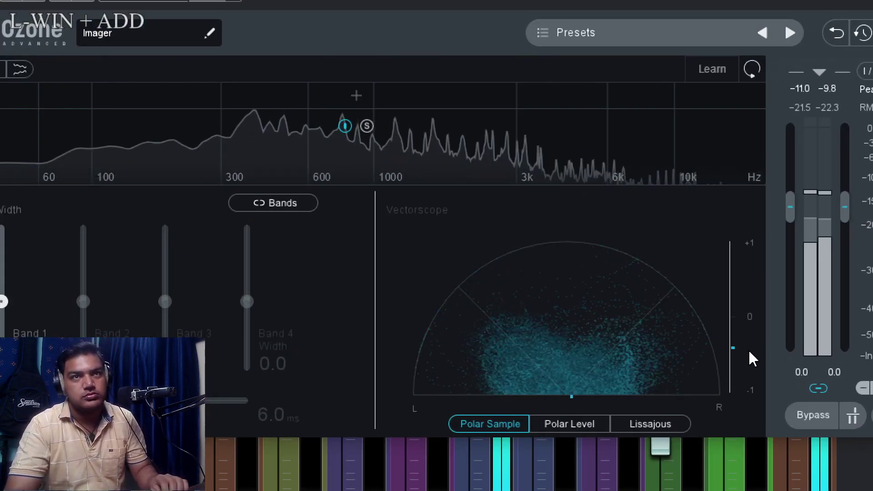
{"action": "key", "text": "space"}
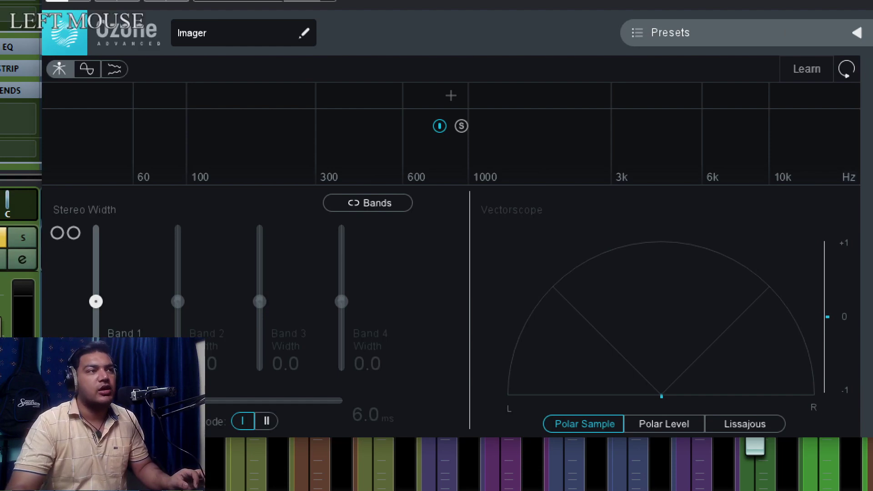
Step: Set the Imager's Band 1 width to -40 and play the Lead to check its stereo image
{"action": "type", "text": "-40"}
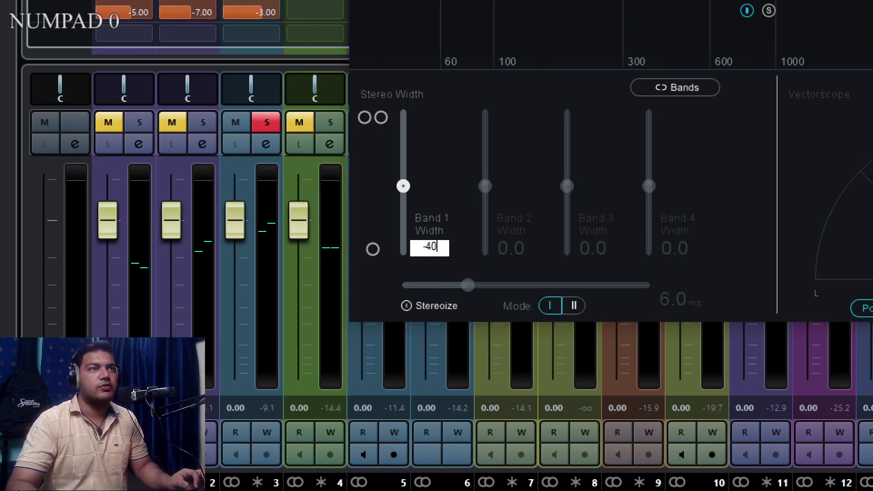
{"action": "key", "text": "Return"}
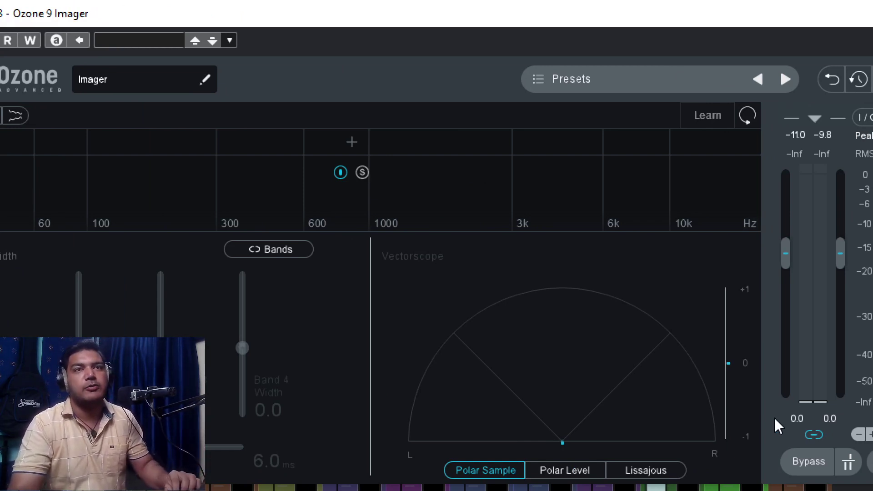
{"action": "key", "text": "space"}
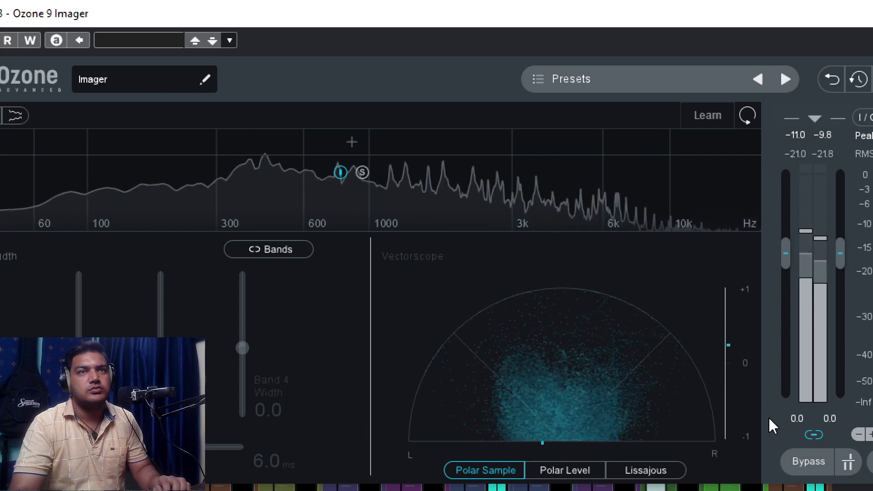
{"action": "key", "text": "space"}
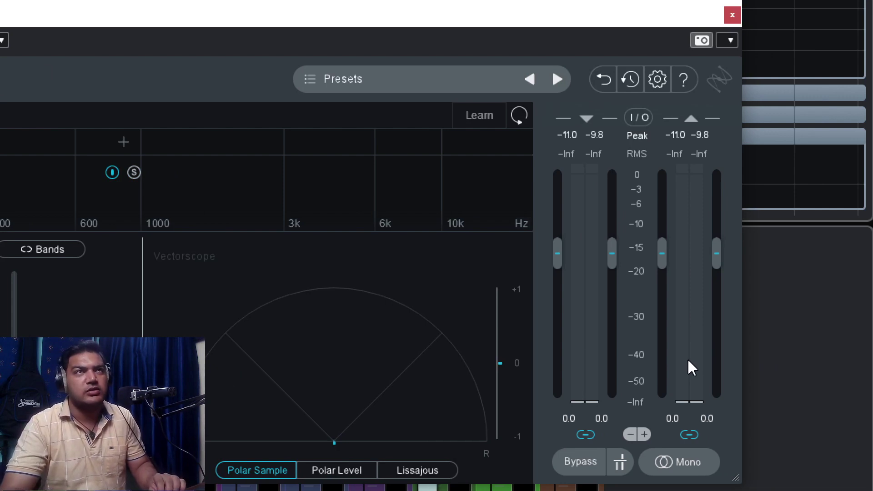
Step: Play the Lead and compare the Imager's input and output RMS levels
{"action": "key", "text": "space"}
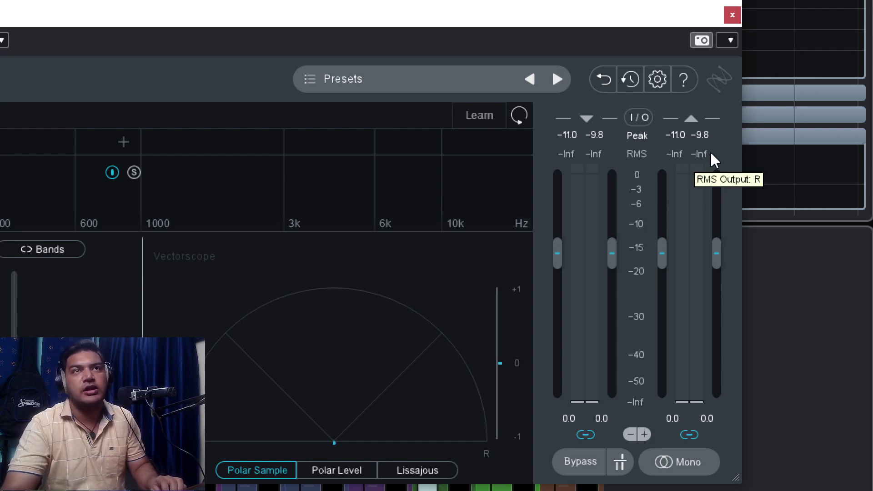
{"action": "key", "text": "space"}
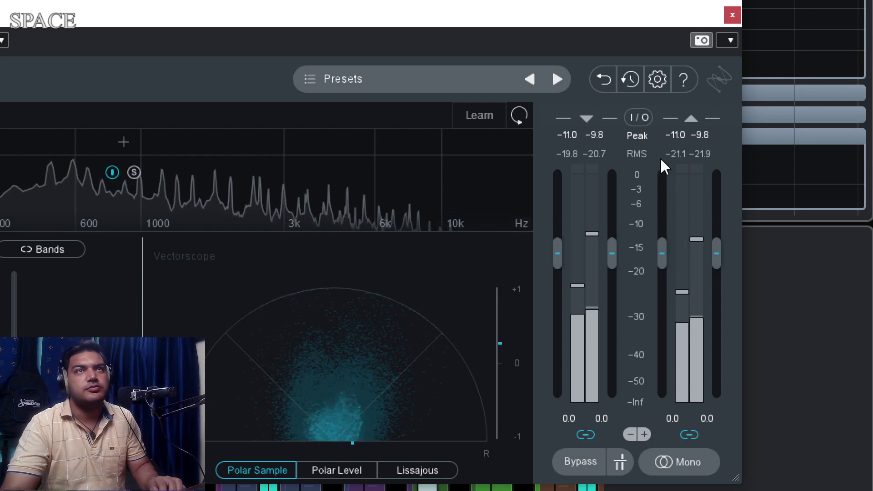
{"action": "key", "text": "space"}
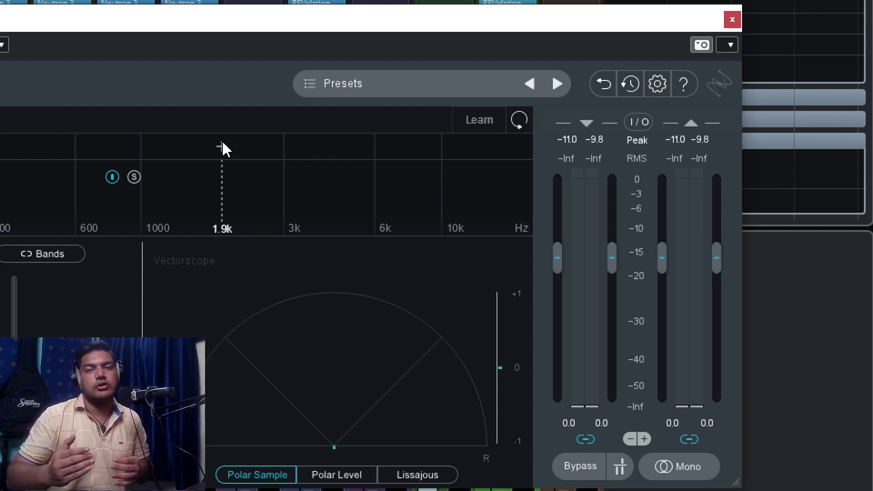
{"action": "left_click", "coordinate": [222, 143]}
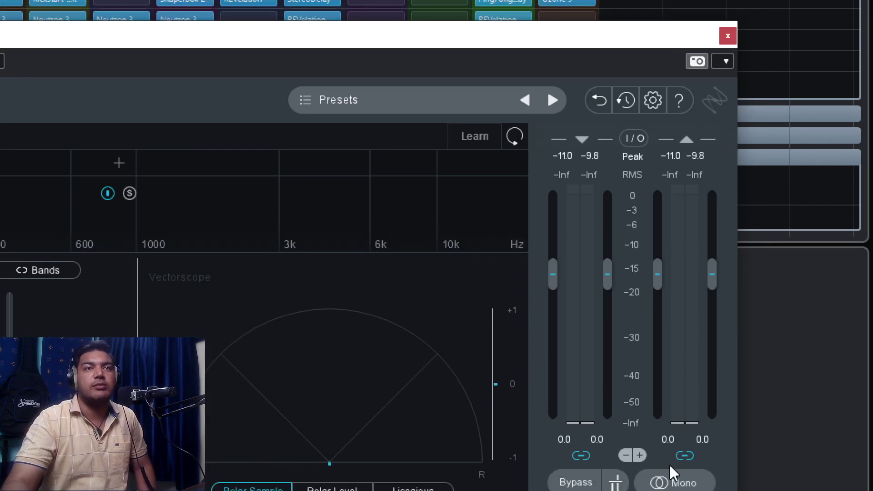
Step: Set the Imager's output gain to +1.0 and play the Lead to compare input and output levels
{"action": "left_click", "coordinate": [678, 437]}
{"action": "type", "text": "1"}
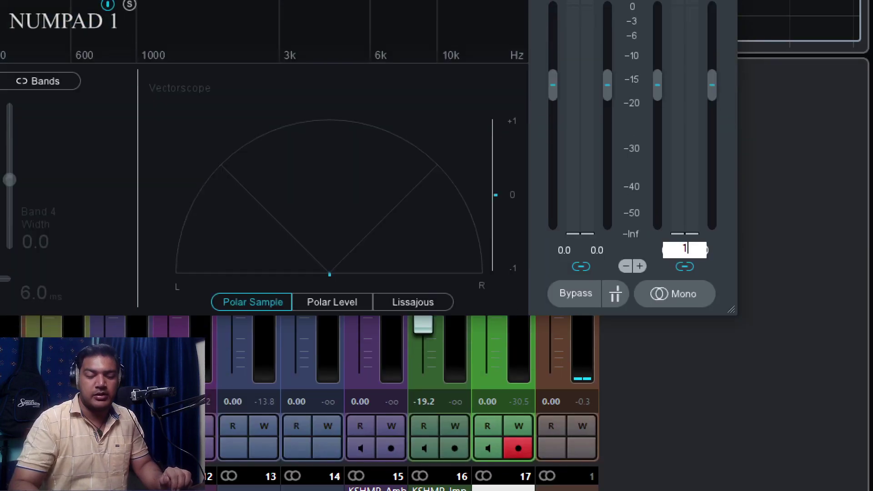
{"action": "key", "text": "Return"}
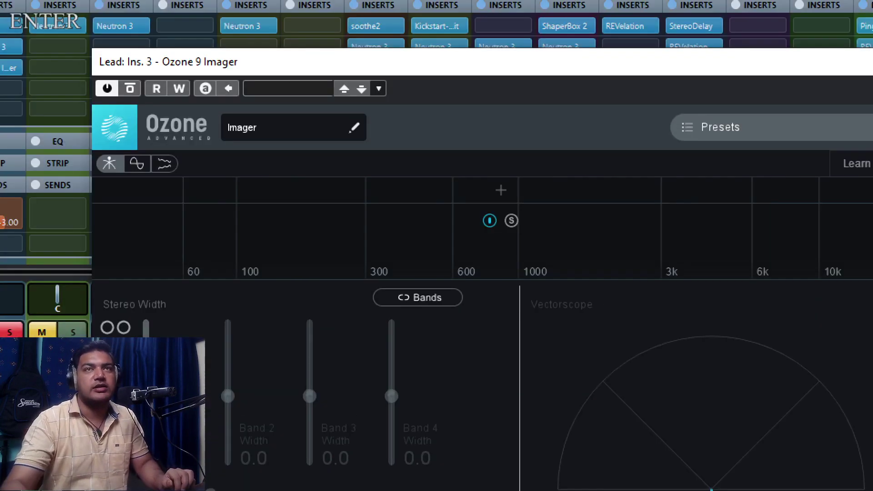
{"action": "key", "text": "space"}
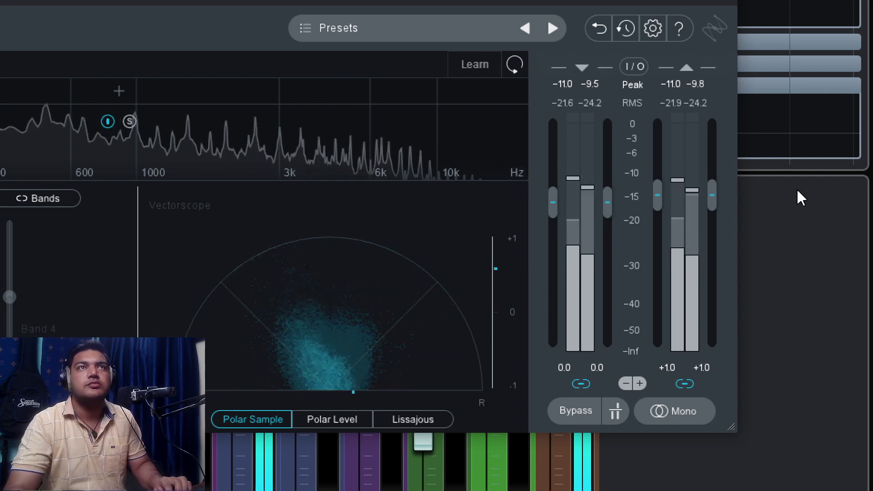
{"action": "key", "text": "space"}
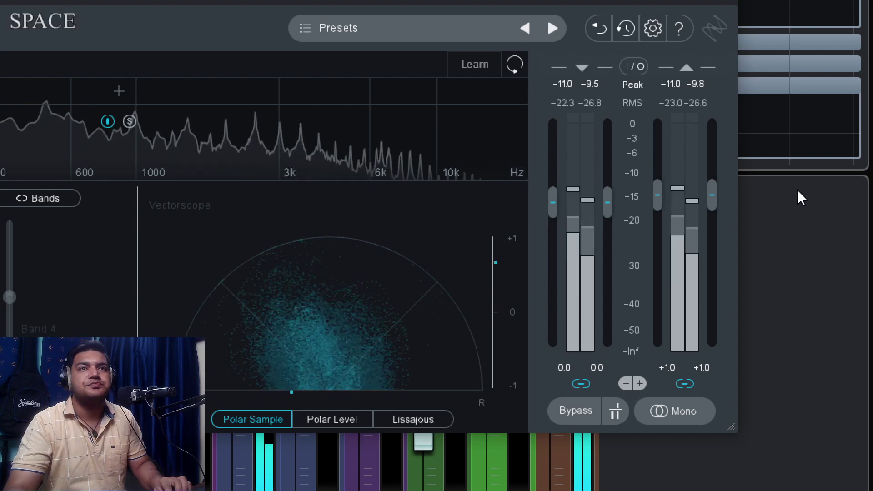
Step: Set the Imager's output gain to +1.5 and play the Lead to recheck the level match
{"action": "left_click", "coordinate": [695, 366]}
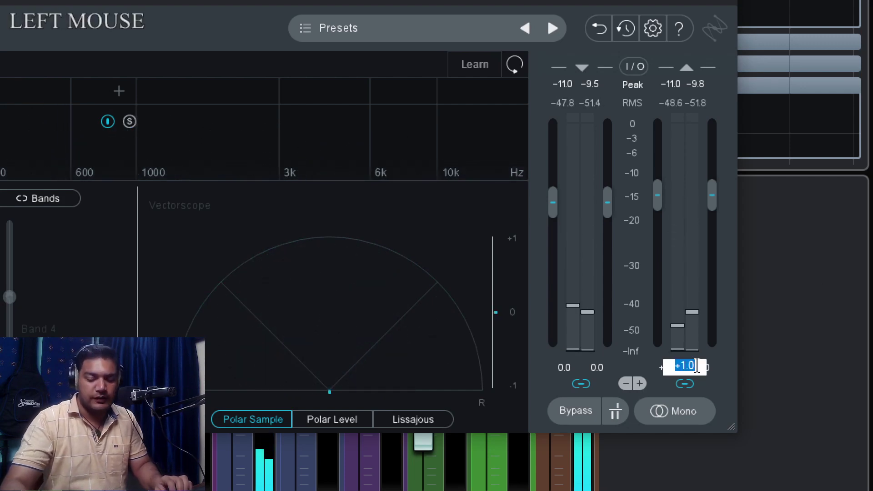
{"action": "type", "text": "1.5"}
{"action": "key", "text": "Return"}
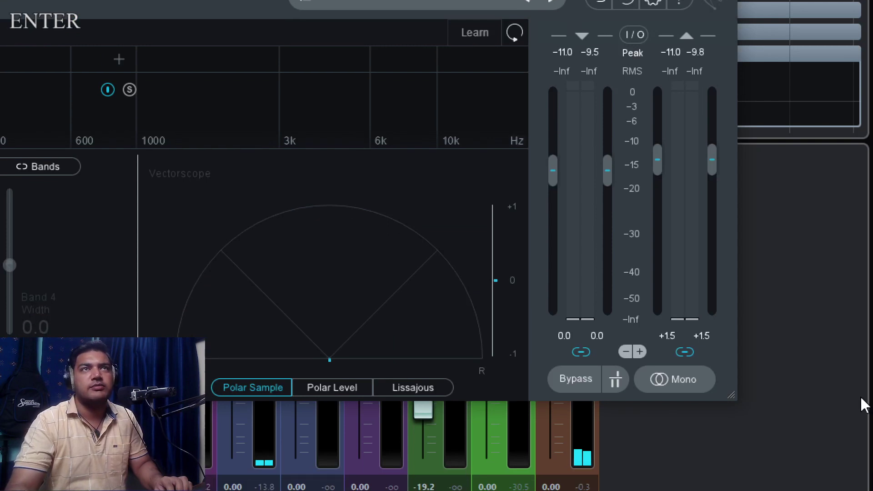
{"action": "key", "text": "space"}
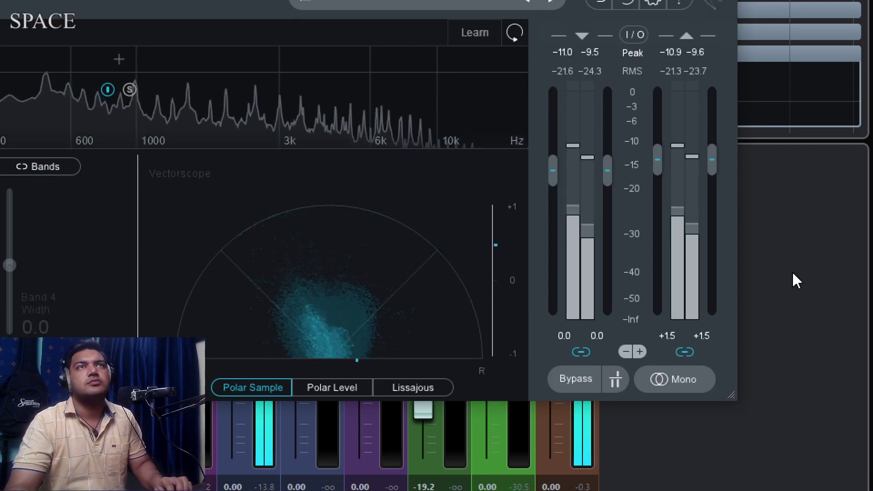
Step: Replay the Lead and compare the Imager's input and output RMS levels at the +1.5 output gain
{"action": "key", "text": "space"}
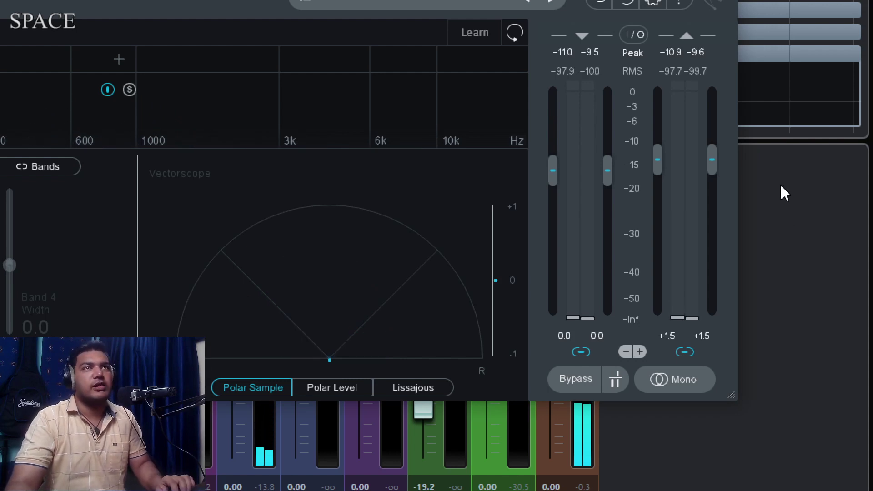
{"action": "key", "text": "space"}
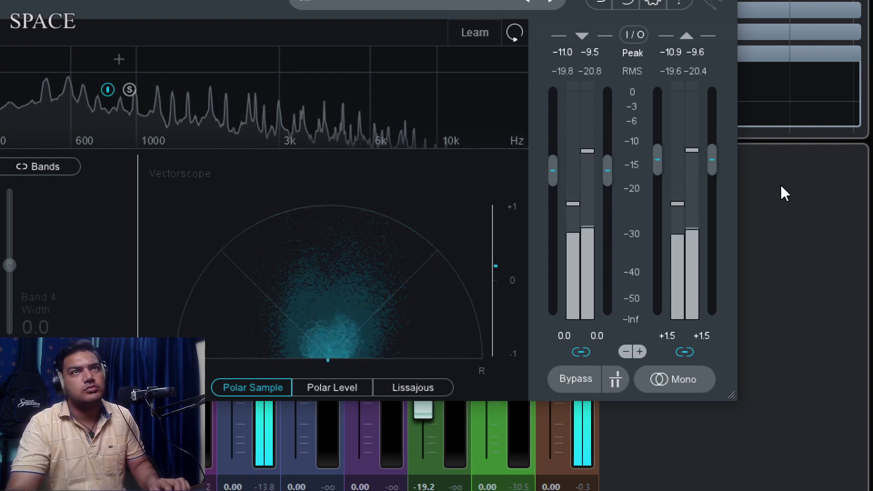
{"action": "key", "text": "space"}
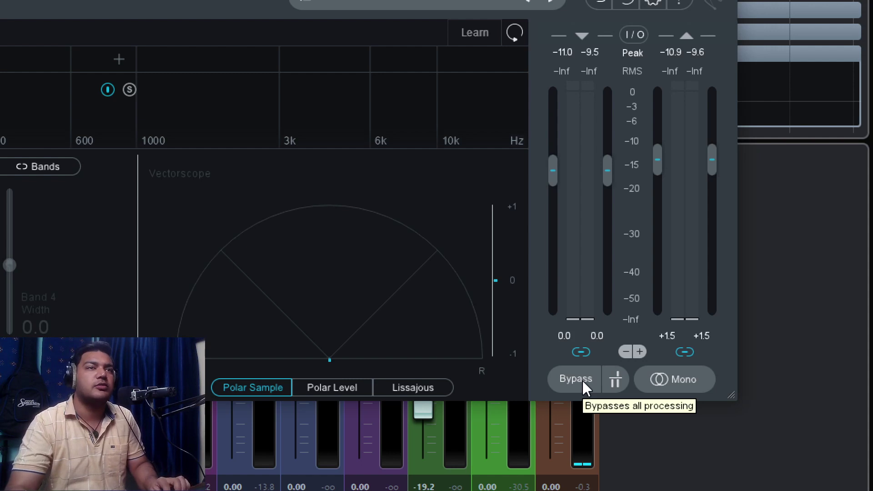
Step: Play the Lead while toggling the Imager's bypass to compare the processed and unprocessed sound
{"action": "key", "text": "space"}
{"action": "left_click", "coordinate": [583, 380]}
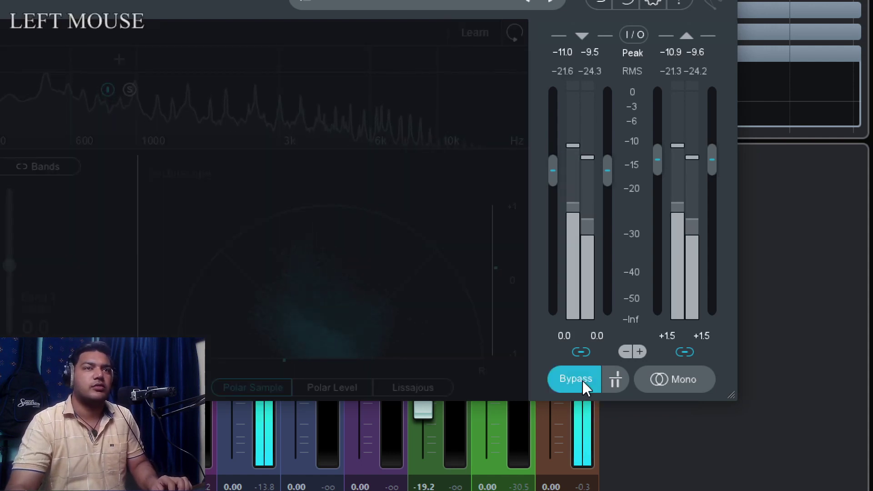
{"action": "left_click", "coordinate": [583, 380]}
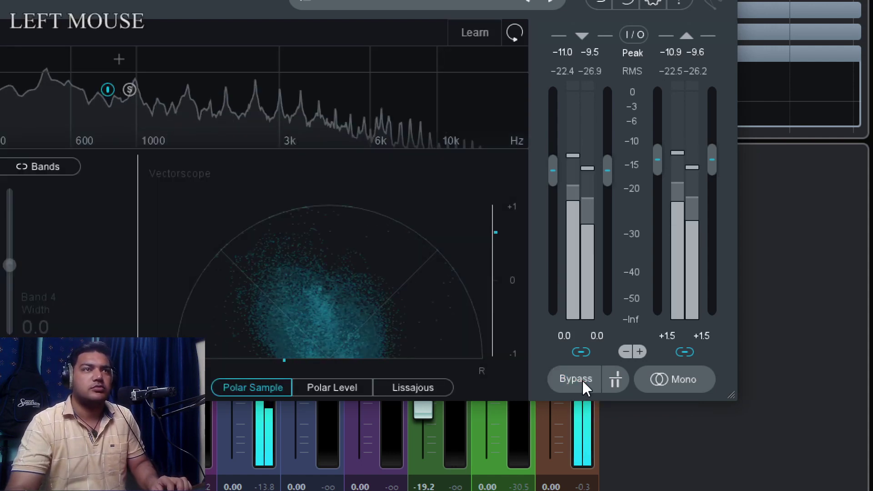
{"action": "left_click", "coordinate": [582, 379]}
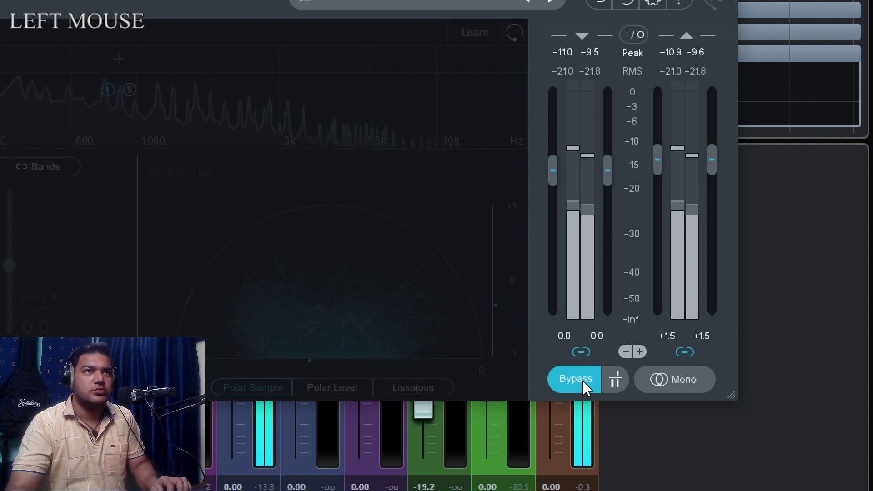
{"action": "left_click", "coordinate": [582, 379]}
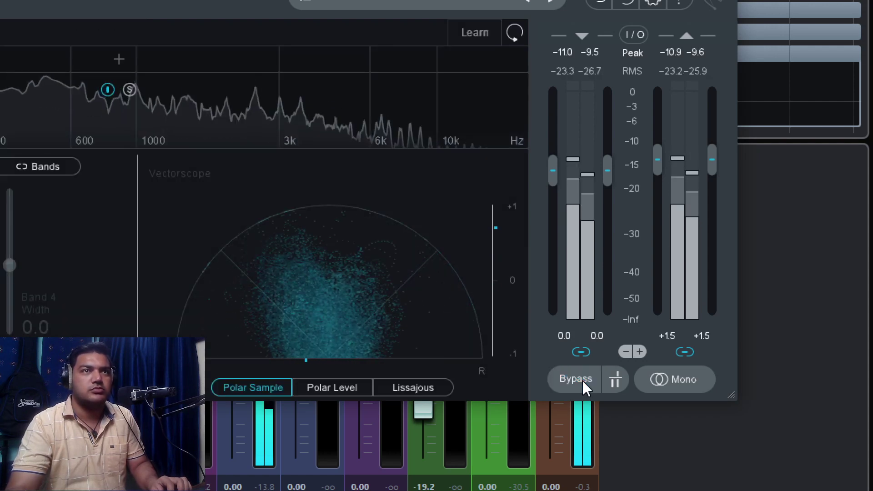
{"action": "left_click", "coordinate": [583, 379]}
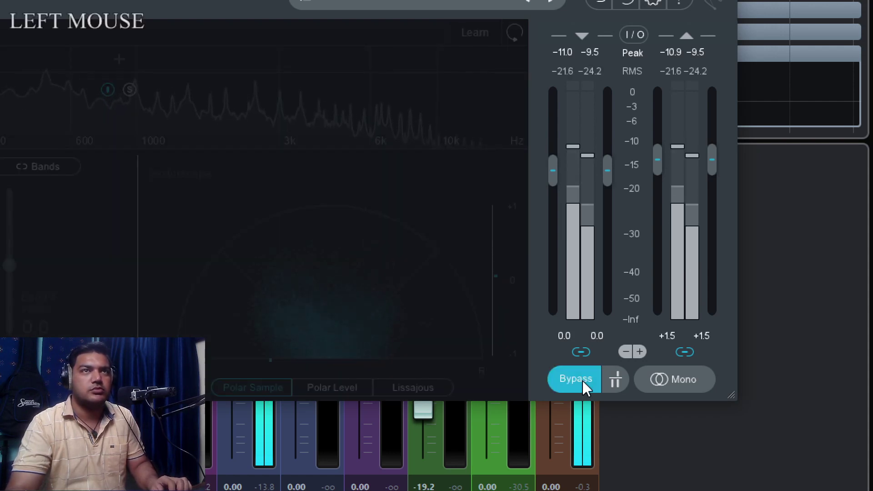
{"action": "left_click", "coordinate": [582, 379]}
{"action": "key", "text": "space"}
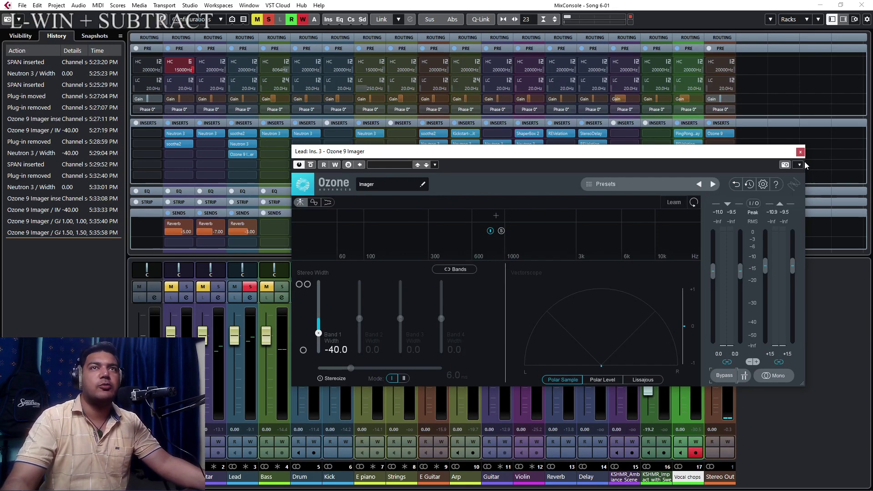
Step: Close the Imager and remove it from the Lead channel's third insert slot
{"action": "left_click", "coordinate": [800, 151]}
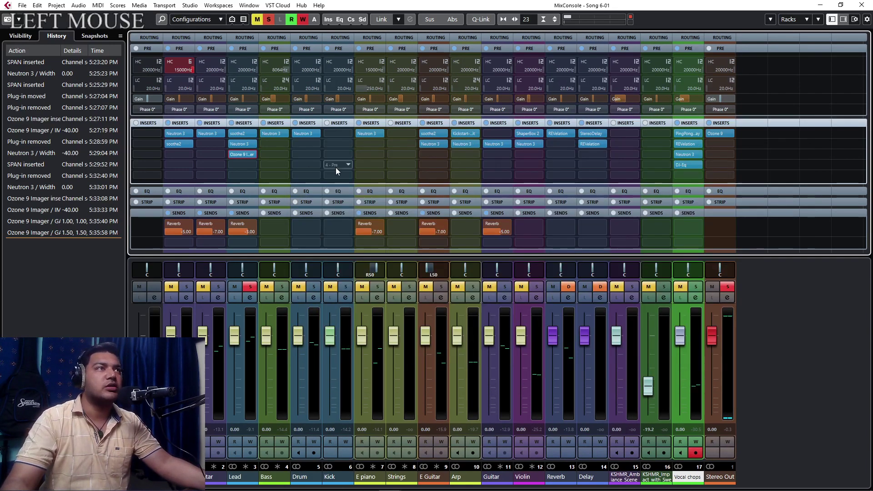
{"action": "left_click", "coordinate": [253, 155]}
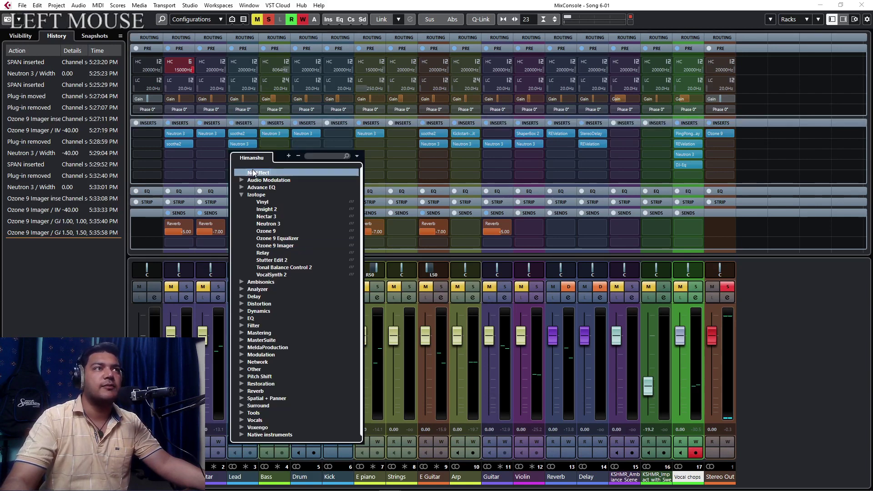
{"action": "left_click", "coordinate": [255, 171]}
{"action": "left_click", "coordinate": [400, 272]}
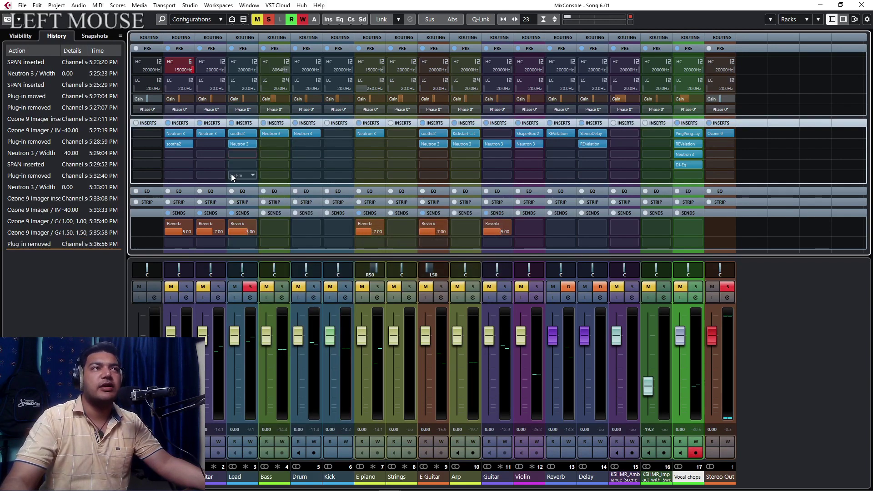
Step: Open Neutron 3 on the Lead channel and set its stereo width to -40
{"action": "left_click", "coordinate": [243, 145]}
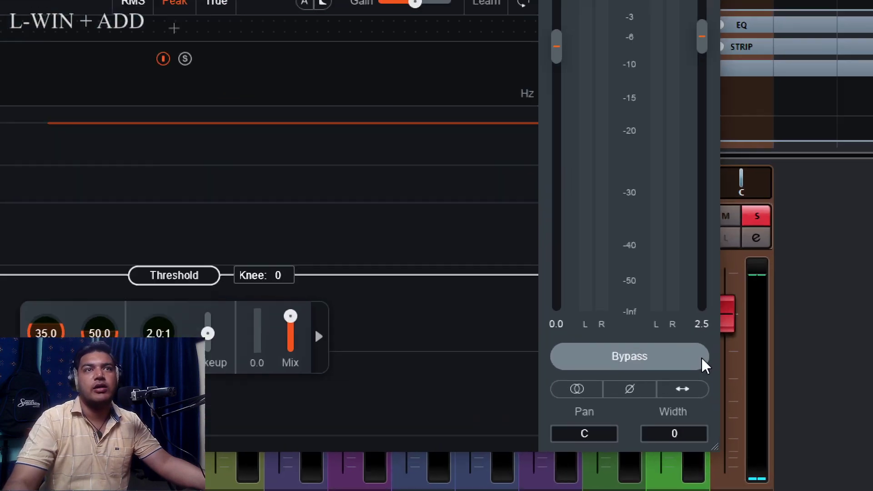
{"action": "double_click", "coordinate": [682, 432]}
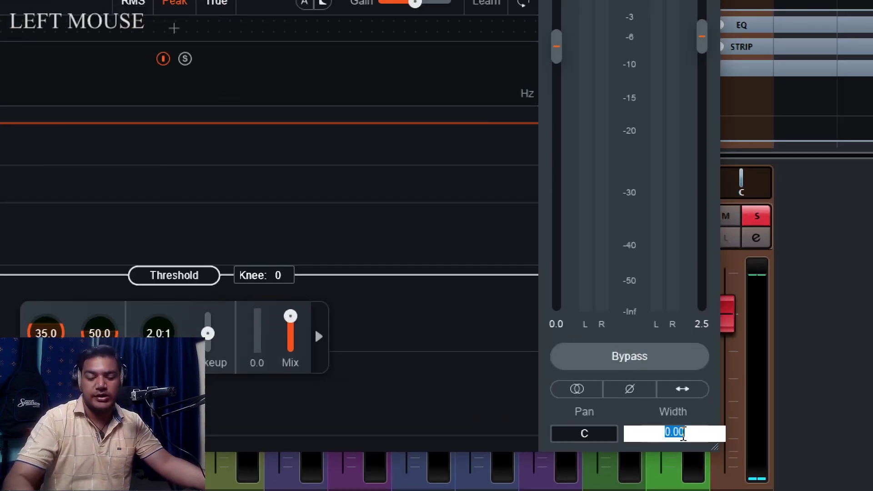
{"action": "type", "text": "-40"}
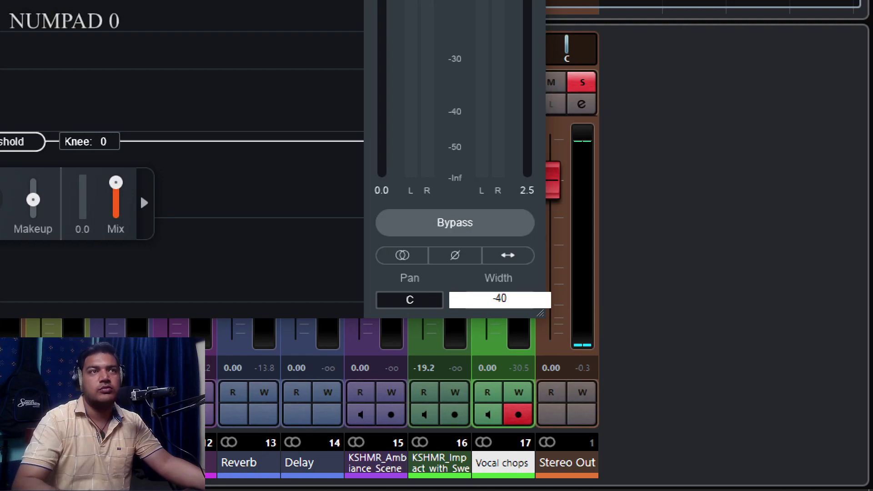
{"action": "key", "text": "Return"}
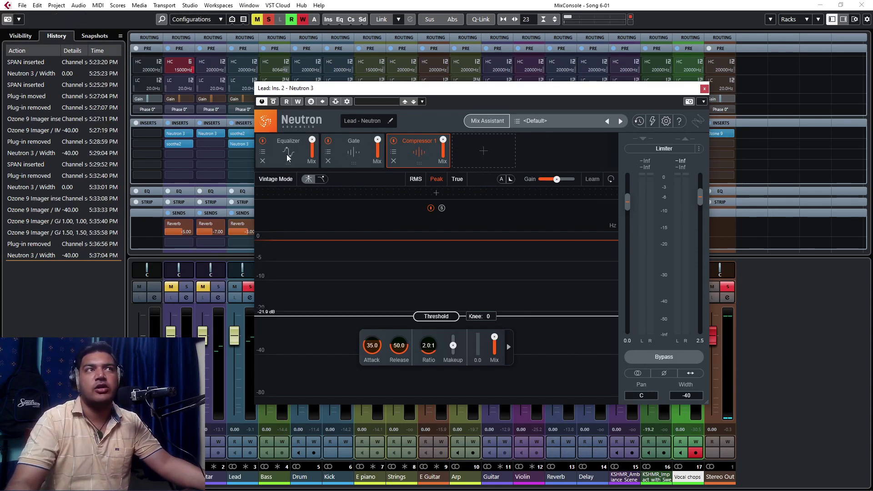
Step: Play the Lead to compare Neutron 3's input and output levels, and close the plug-in
{"action": "key", "text": "super+KP_Add"}
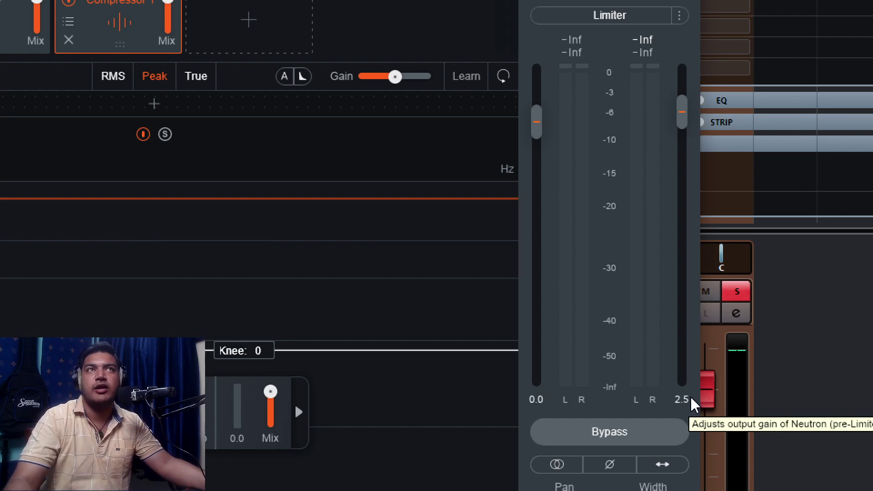
{"action": "key", "text": "super+KP_Subtract"}
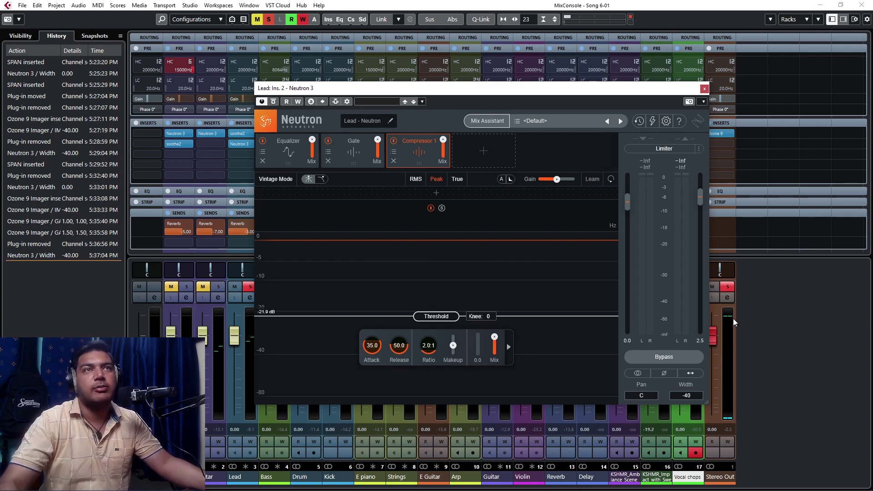
{"action": "key", "text": "space"}
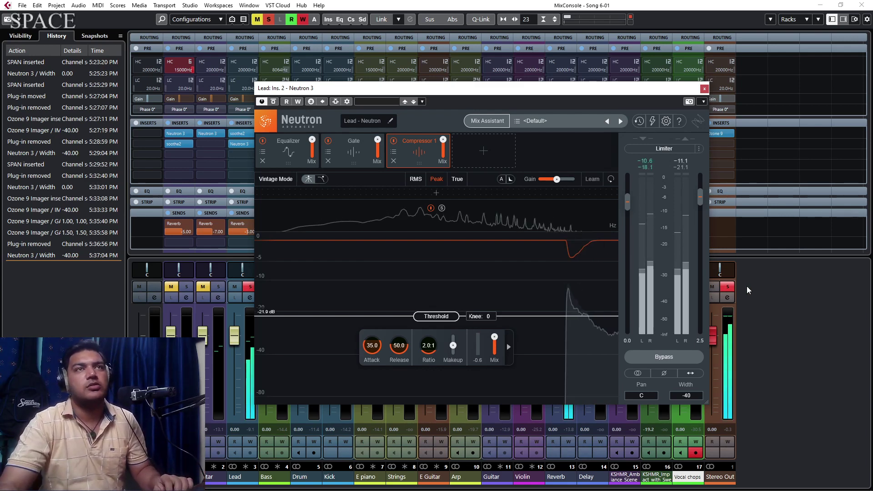
{"action": "key", "text": "super+KP_Add"}
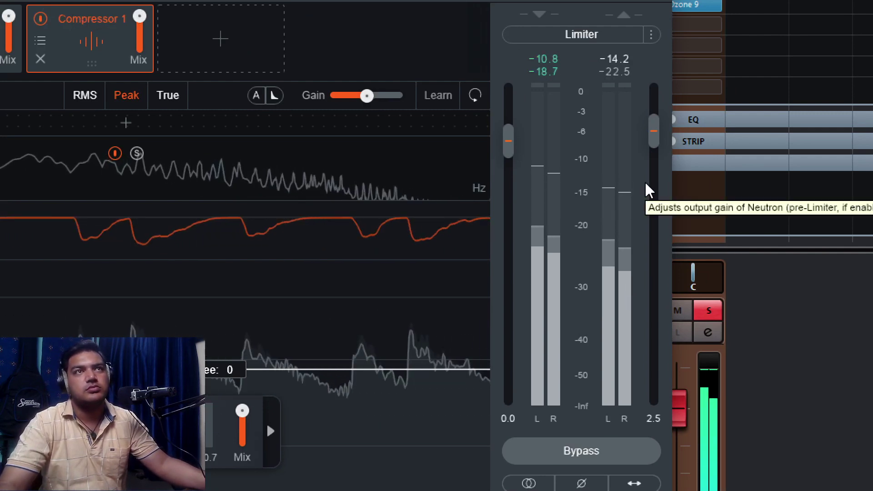
{"action": "key", "text": "space"}
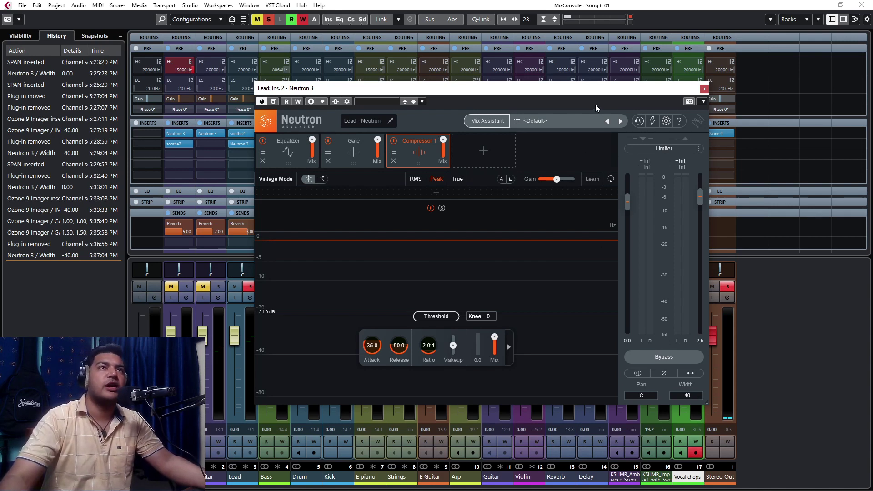
{"action": "left_click_drag", "start_coordinate": [604, 93], "coordinate": [565, 81]}
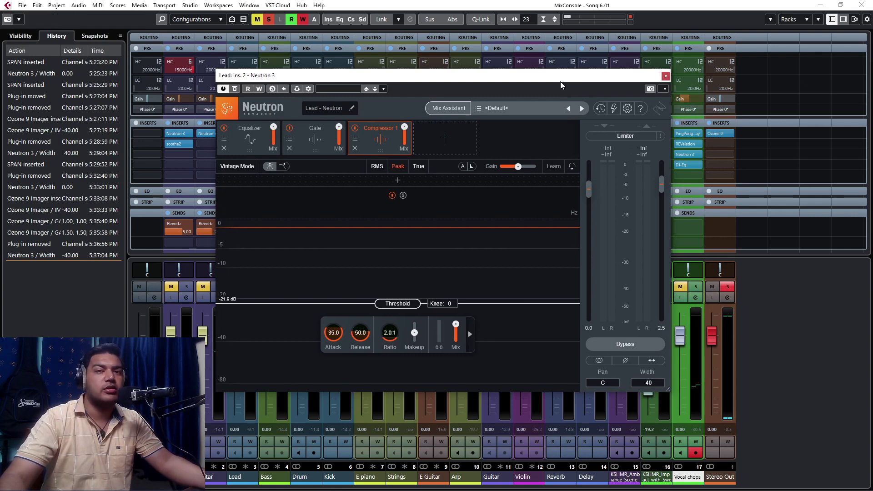
{"action": "left_click", "coordinate": [665, 76]}
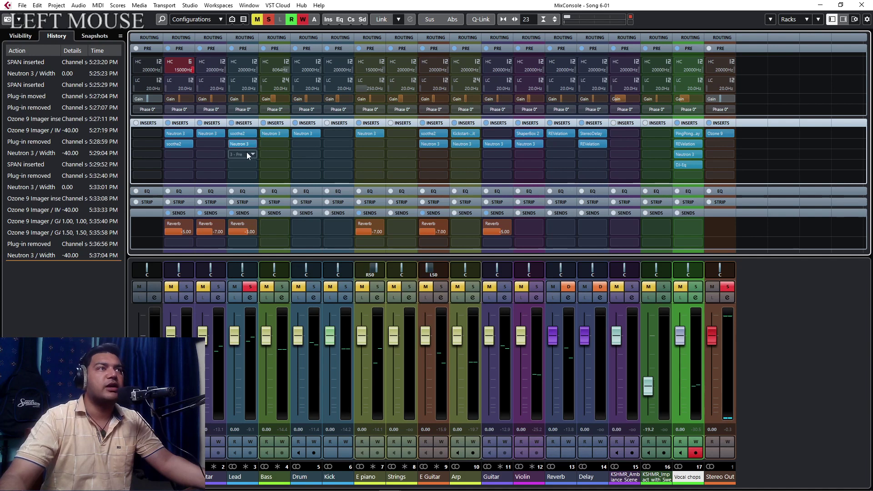
Step: Insert Ozone 9 Equalizer in the Lead channel's third insert slot
{"action": "left_click", "coordinate": [255, 154]}
{"action": "left_click", "coordinate": [242, 195]}
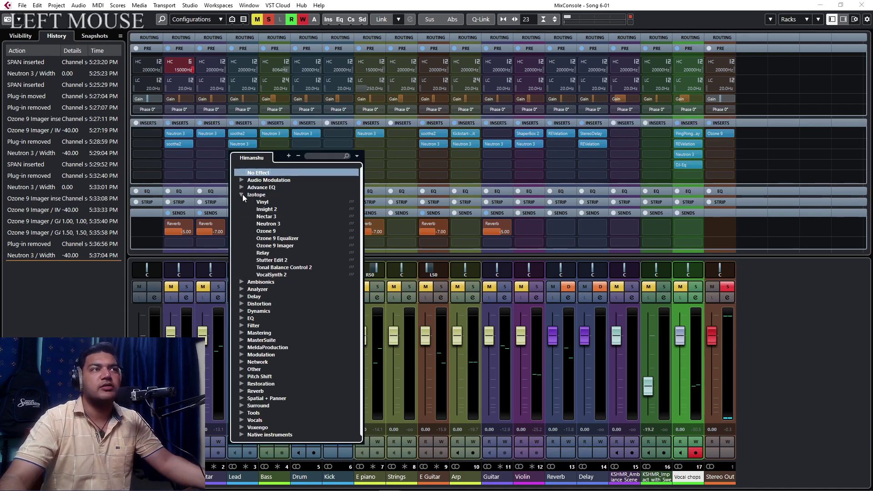
{"action": "left_click", "coordinate": [289, 238]}
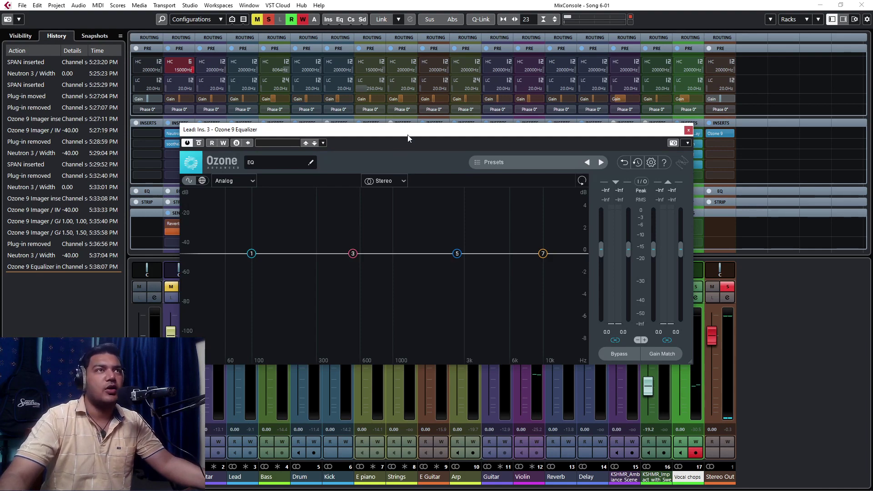
{"action": "left_click_drag", "start_coordinate": [408, 144], "coordinate": [465, 163]}
Step: Switch the Equalizer from stereo to Mid/Side processing and select the Side channel for editing
{"action": "left_click", "coordinate": [455, 203]}
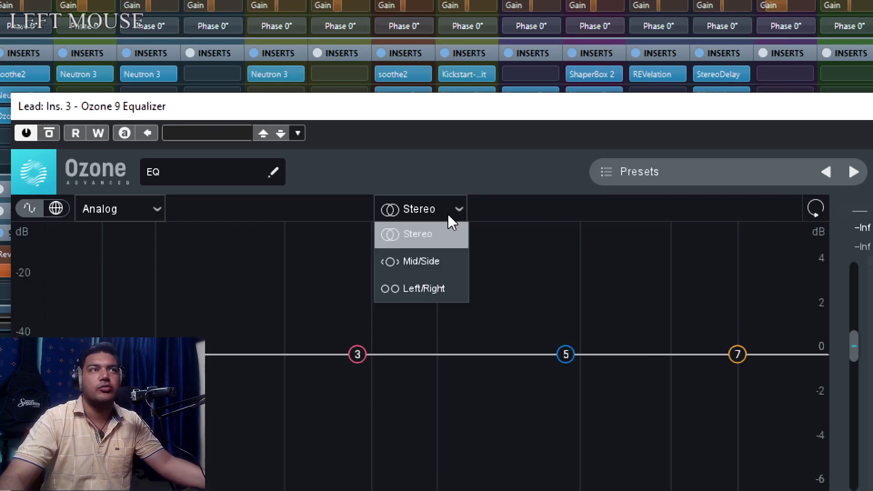
{"action": "left_click", "coordinate": [452, 225]}
{"action": "key", "text": "super+minus"}
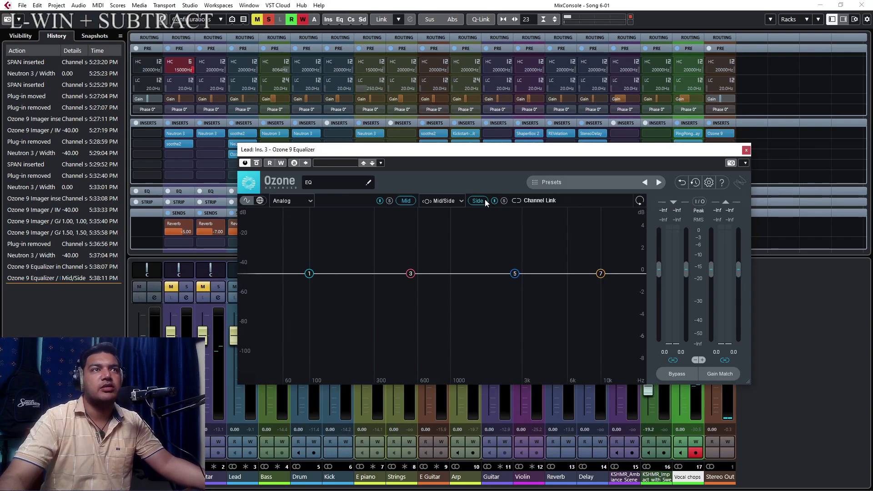
{"action": "left_click", "coordinate": [491, 209]}
Step: Make band 1 on the Side channel a 12 dB/oct Flat High-Pass filter at about 445 Hz
{"action": "key", "text": "super+plus"}
{"action": "left_click", "coordinate": [208, 331]}
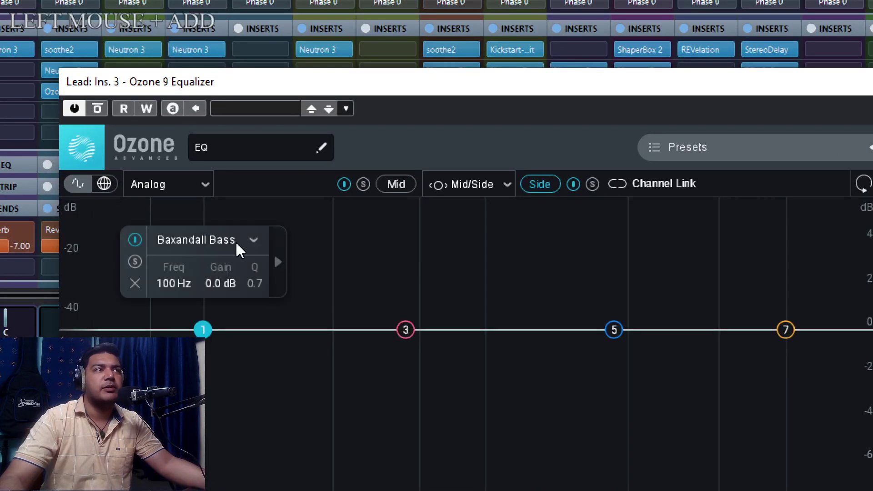
{"action": "left_click", "coordinate": [245, 241]}
{"action": "mouse_move", "coordinate": [262, 382]}
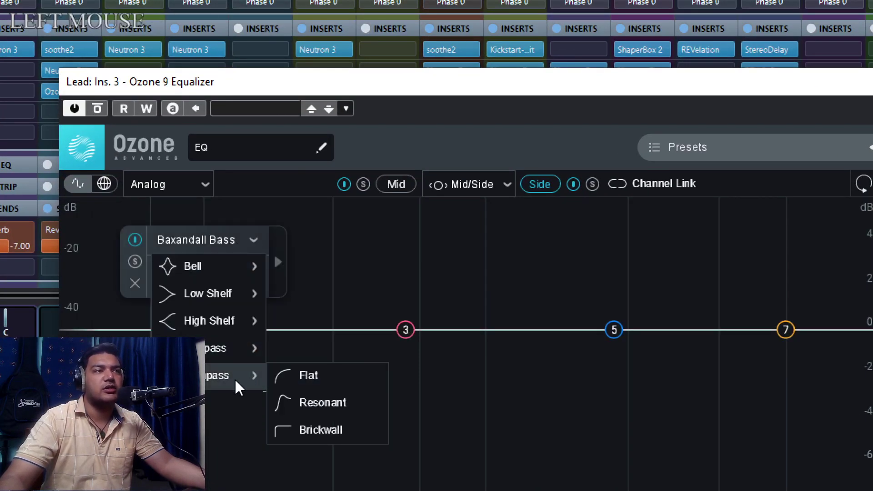
{"action": "left_click", "coordinate": [314, 376]}
{"action": "left_click_drag", "start_coordinate": [236, 337], "coordinate": [218, 335]}
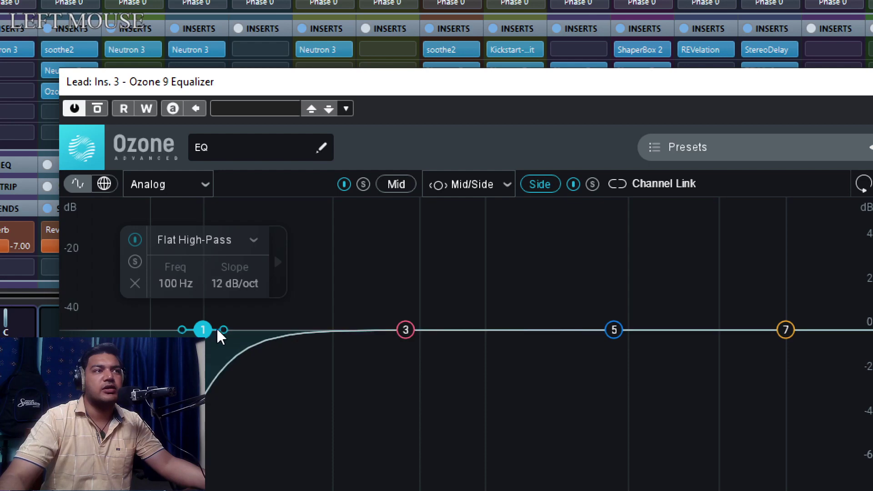
{"action": "key", "text": "super+minus"}
{"action": "left_click_drag", "start_coordinate": [315, 275], "coordinate": [399, 274]}
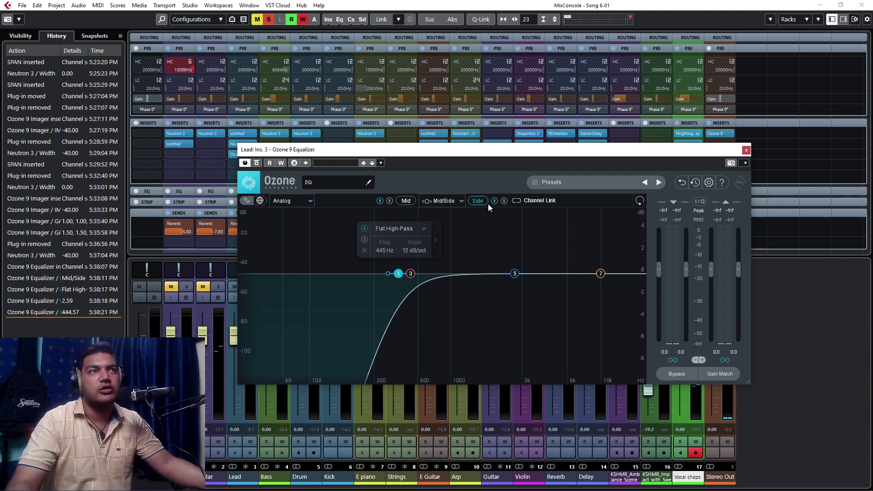
Step: Play the Lead to compare the Ozone 9 Equalizer's input and output levels, and close the plug-in
{"action": "key", "text": "super+KP_Add"}
{"action": "key", "text": "super+KP_Subtract"}
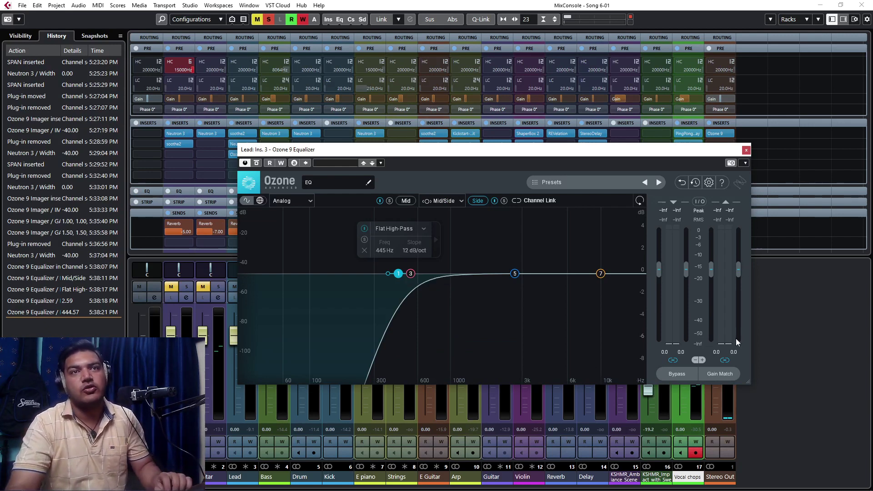
{"action": "key", "text": "space"}
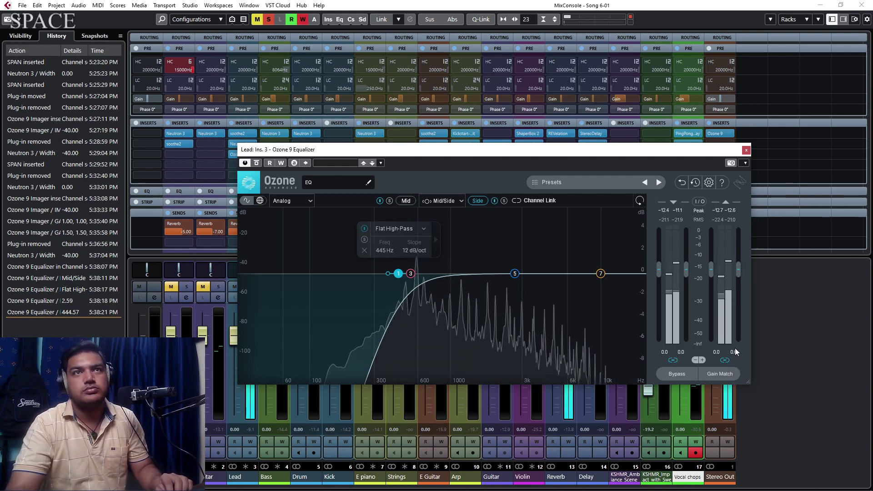
{"action": "key", "text": "super+KP_Add"}
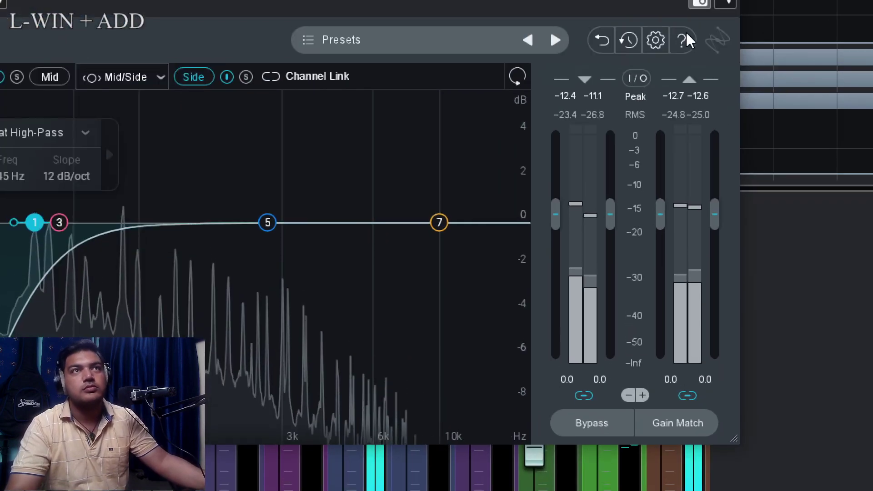
{"action": "key", "text": "super+KP_Subtract"}
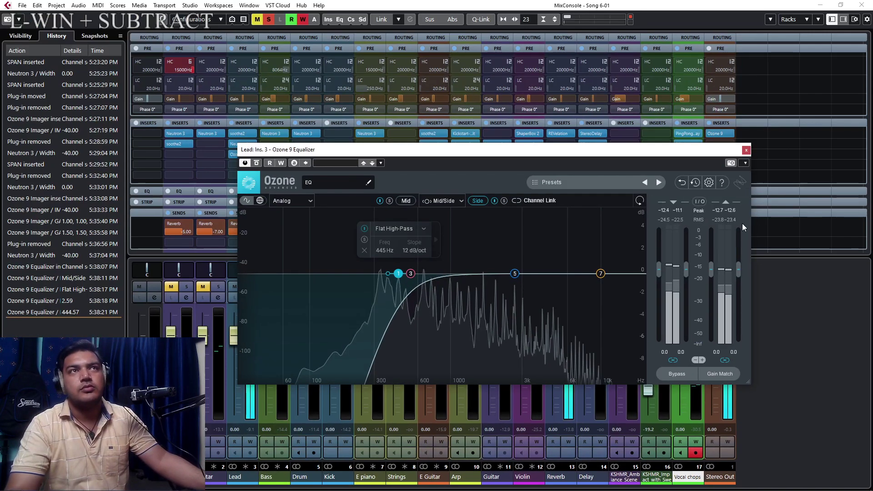
{"action": "key", "text": "space"}
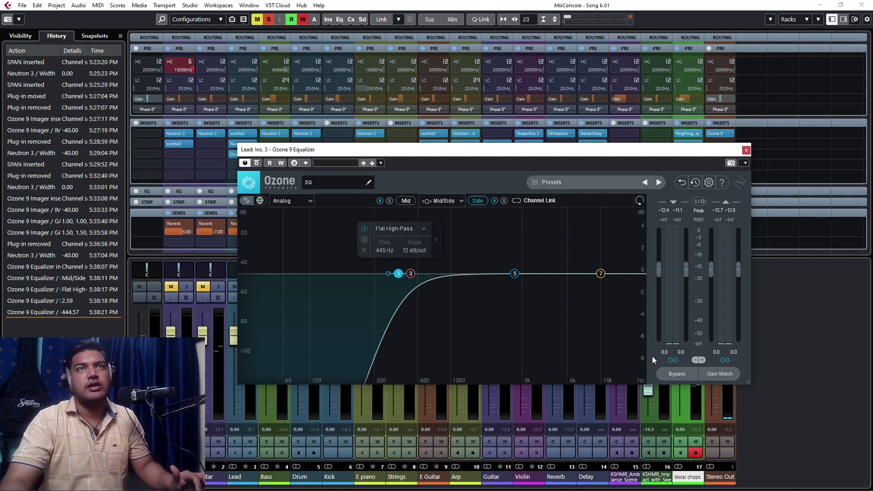
{"action": "left_click", "coordinate": [746, 150]}
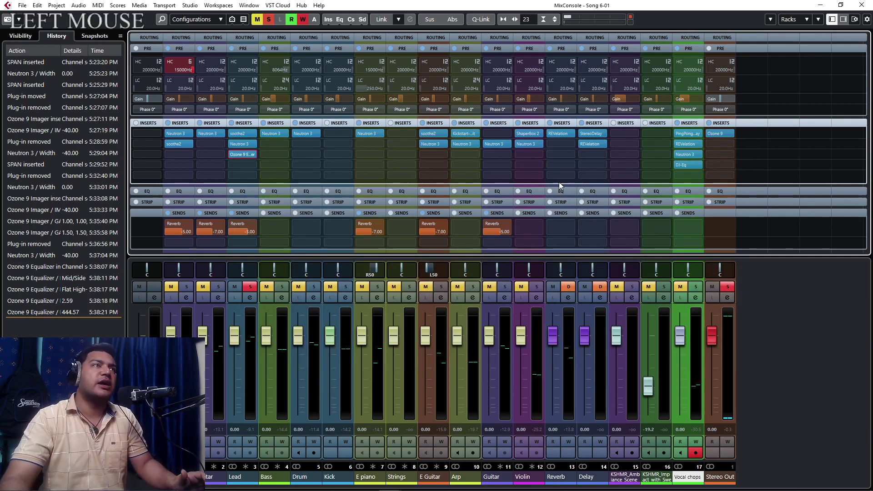
{"action": "left_click", "coordinate": [255, 154]}
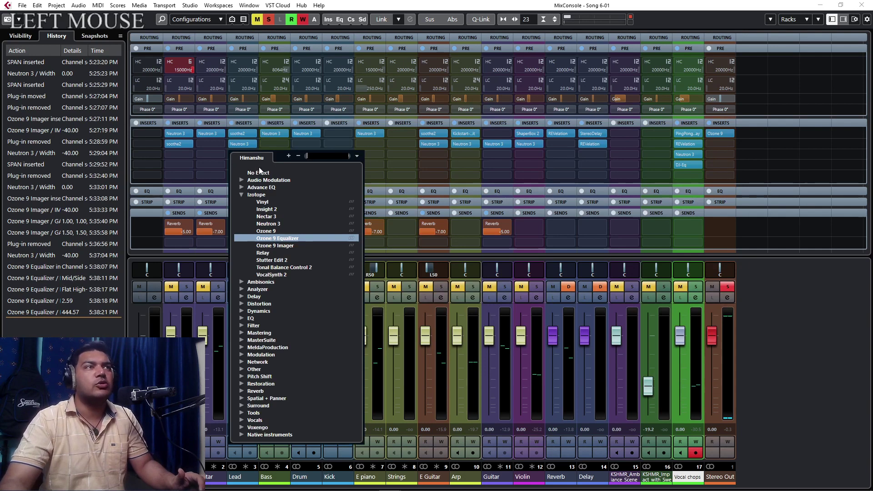
{"action": "left_click", "coordinate": [259, 171]}
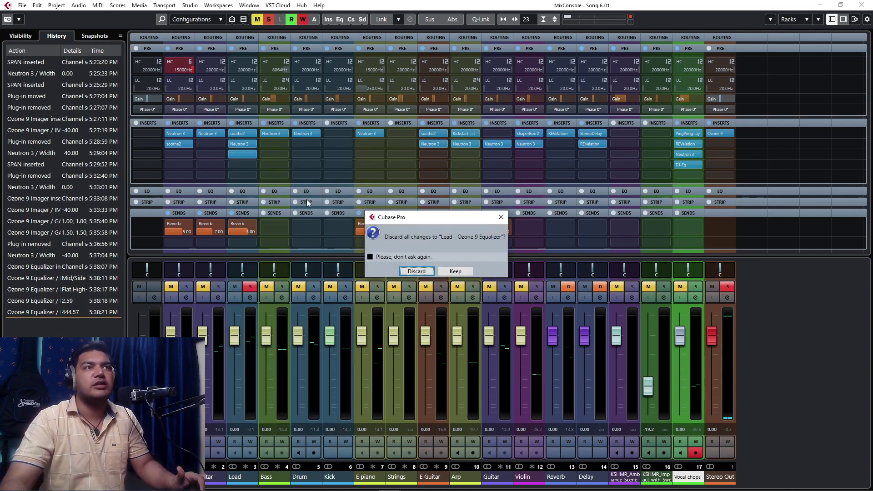
{"action": "left_click", "coordinate": [456, 271]}
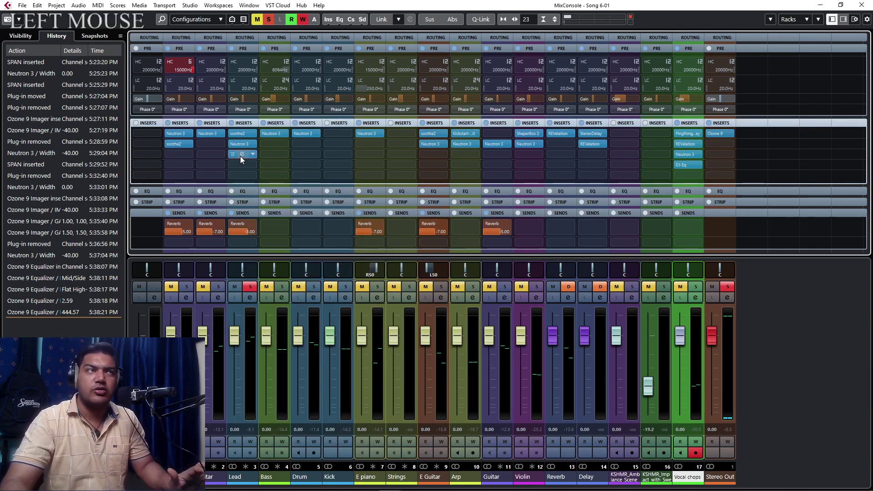
{"action": "left_click", "coordinate": [240, 156]}
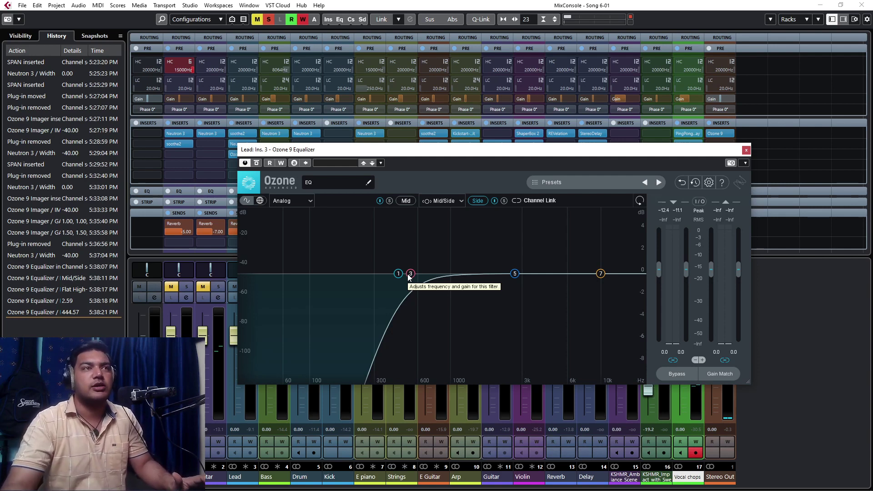
{"action": "left_click", "coordinate": [747, 151]}
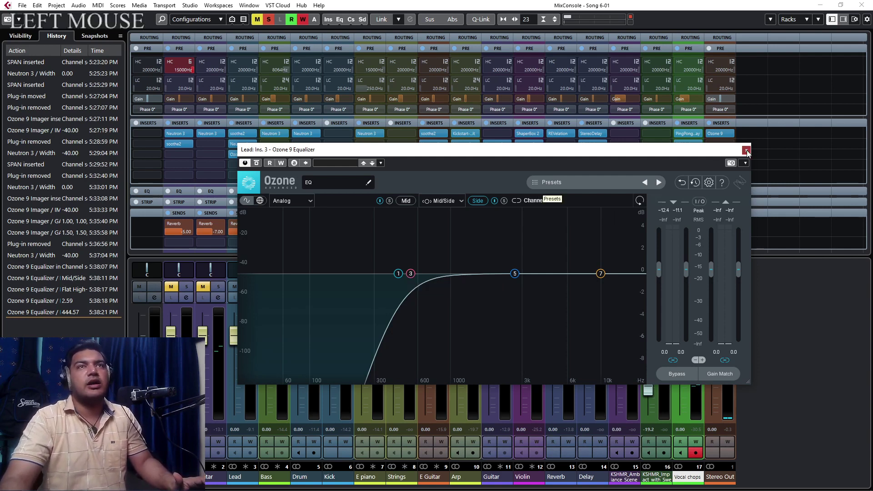
Step: Remove Ozone 9 Equalizer from the Lead channel's third insert slot, discarding its changes
{"action": "left_click", "coordinate": [250, 156]}
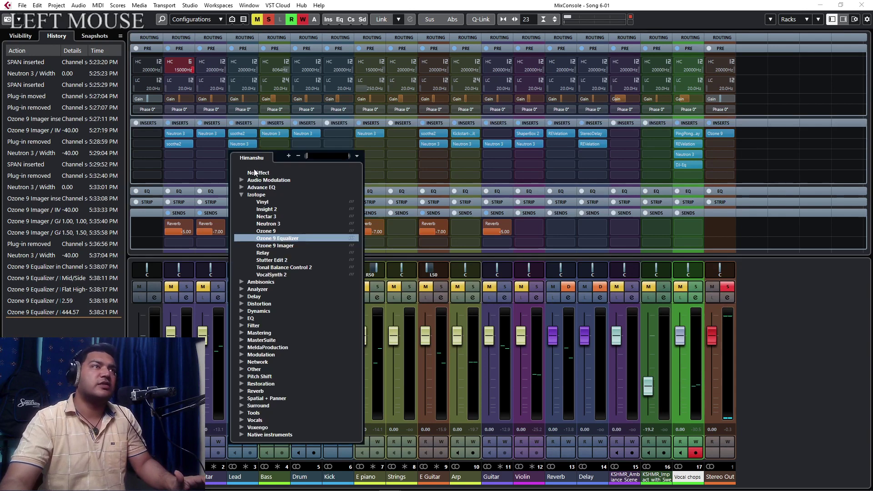
{"action": "left_click", "coordinate": [255, 174]}
{"action": "left_click", "coordinate": [423, 274]}
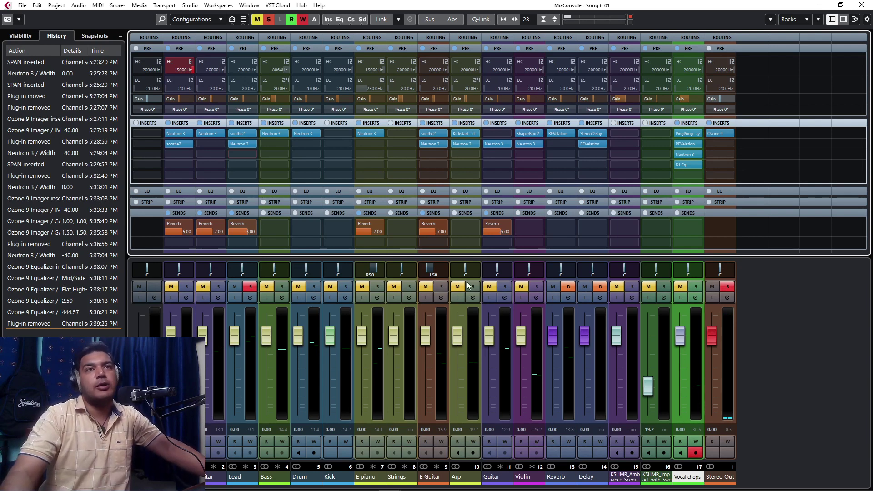
{"action": "left_click", "coordinate": [816, 375]}
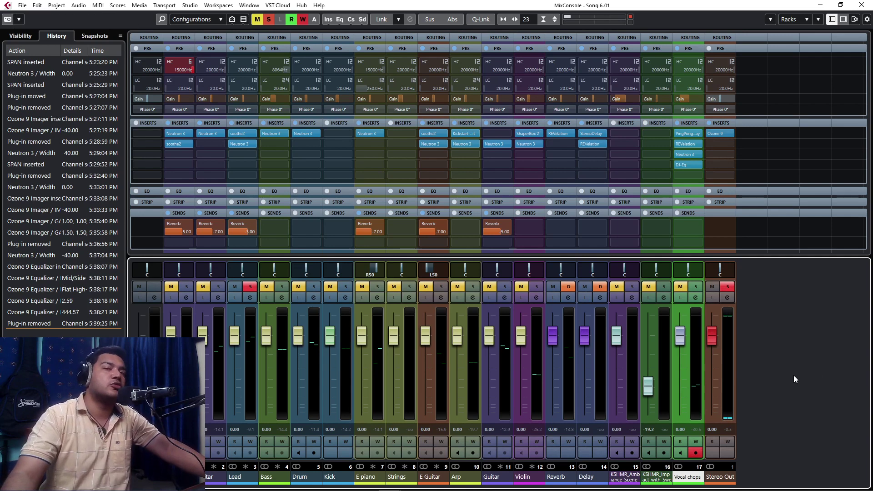
Step: Examine the Spatial + Panner and Surround plug-ins available for the Lead's third insert slot, without inserting one
{"action": "left_click", "coordinate": [254, 153]}
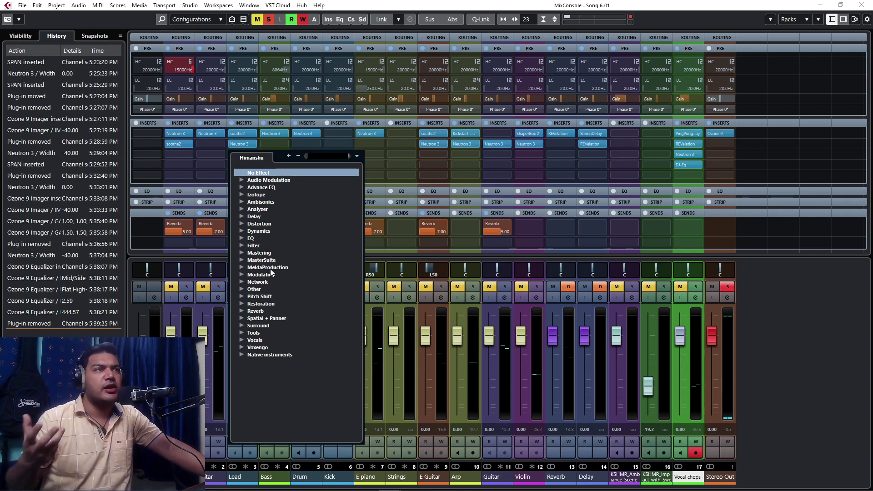
{"action": "left_click", "coordinate": [241, 318]}
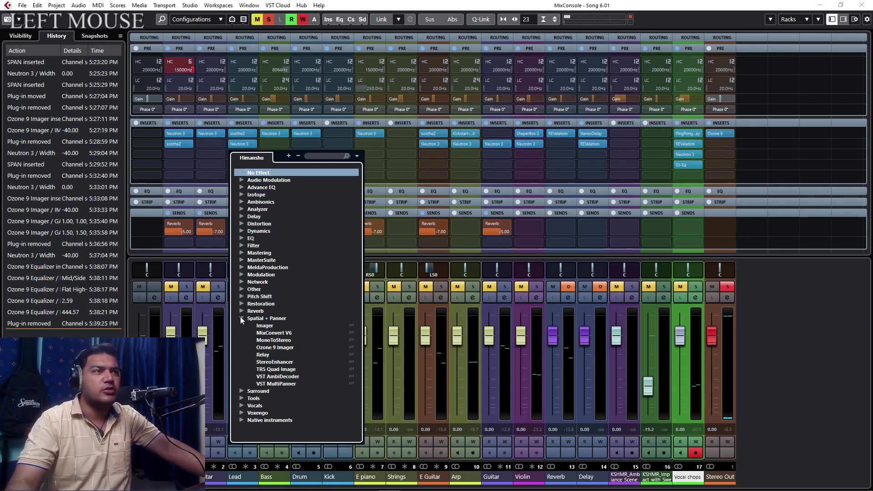
{"action": "left_click", "coordinate": [242, 391]}
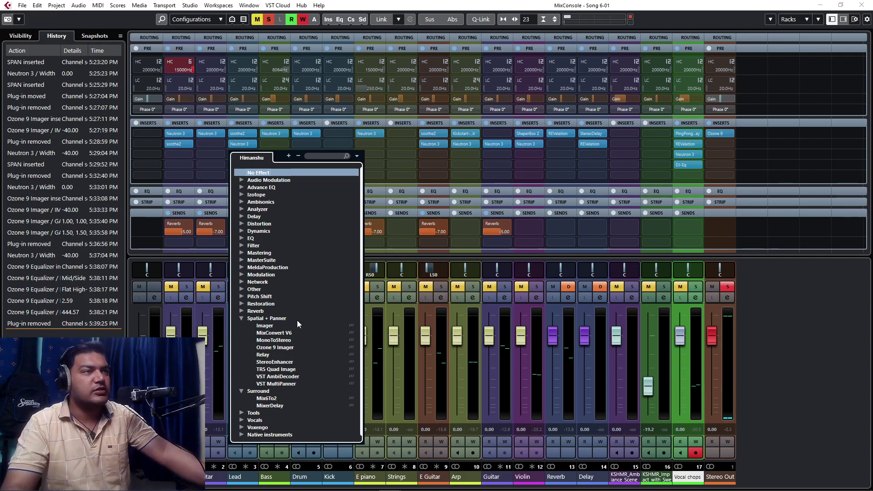
{"action": "key", "text": "super+KP_Add"}
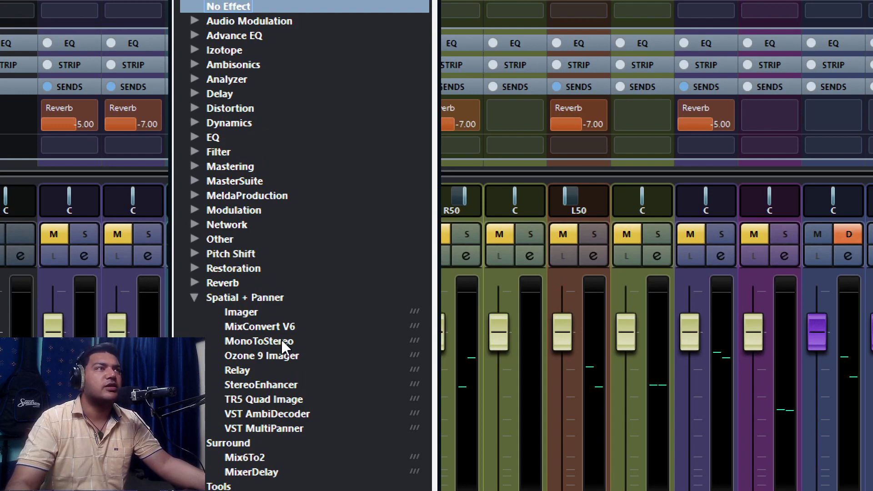
{"action": "key", "text": "super+minus"}
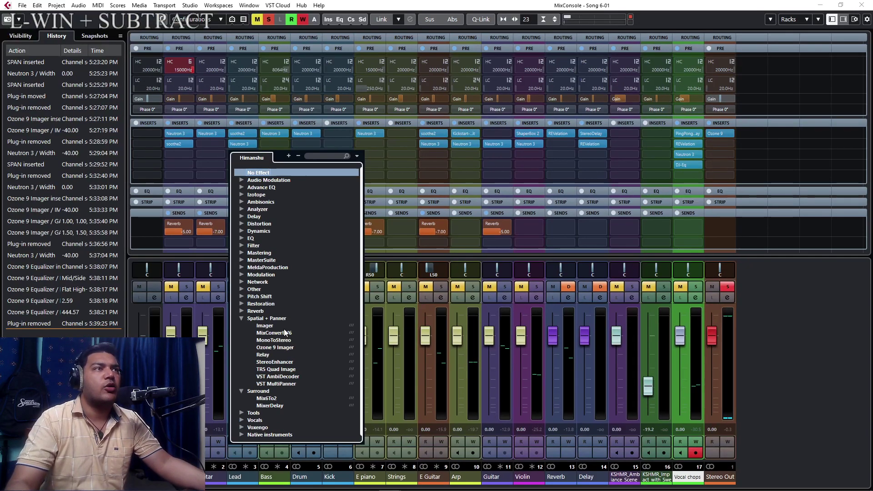
{"action": "left_click", "coordinate": [768, 371]}
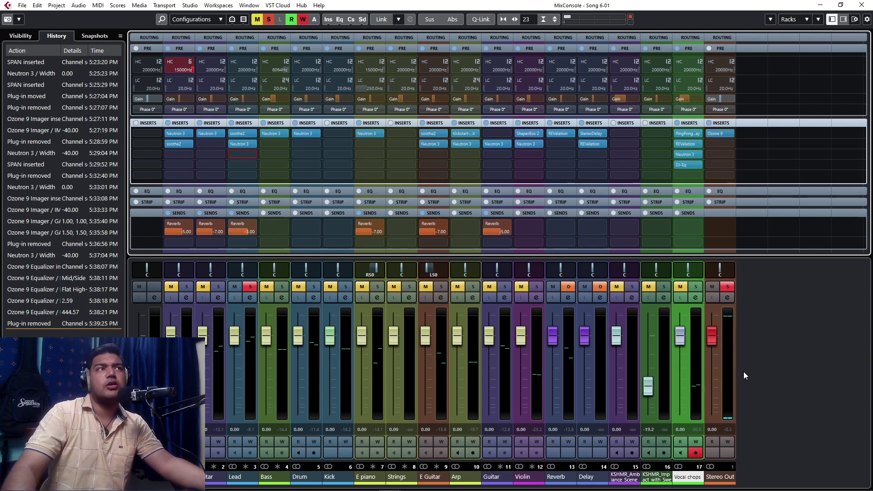
Step: Insert Ozone 9 Imager in the Lead channel's third insert slot
{"action": "left_click", "coordinate": [252, 155]}
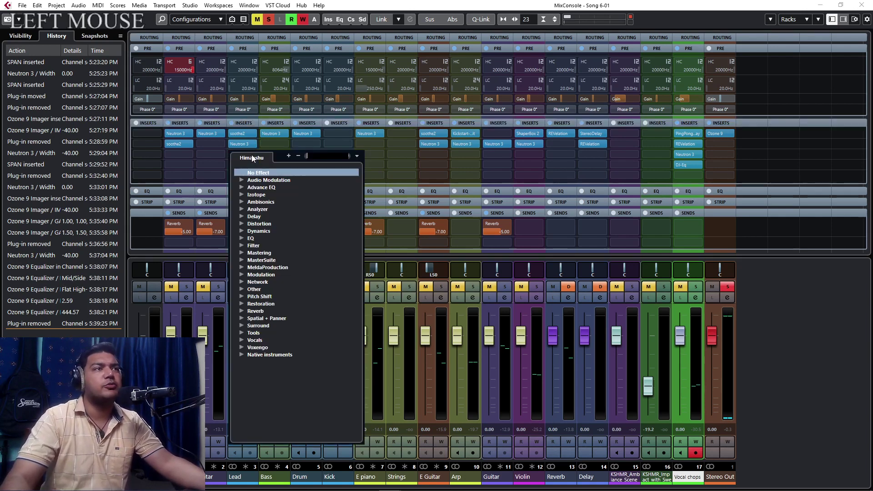
{"action": "left_click", "coordinate": [242, 194]}
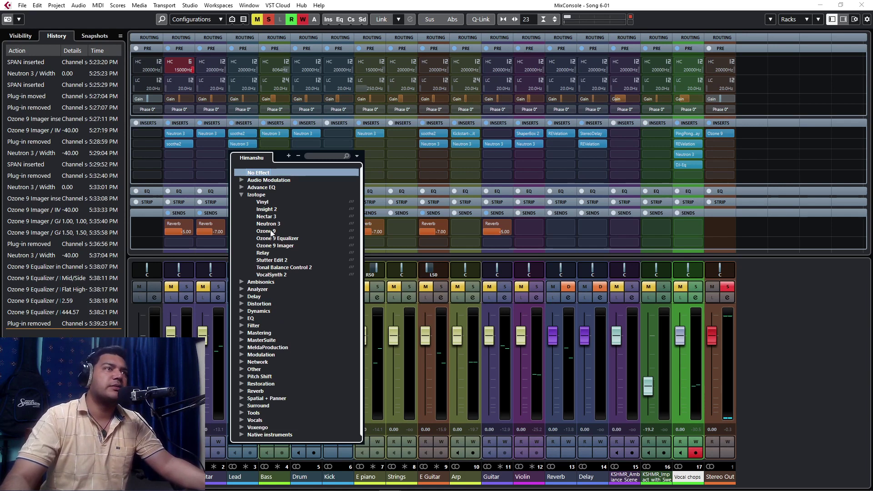
{"action": "left_click", "coordinate": [274, 246]}
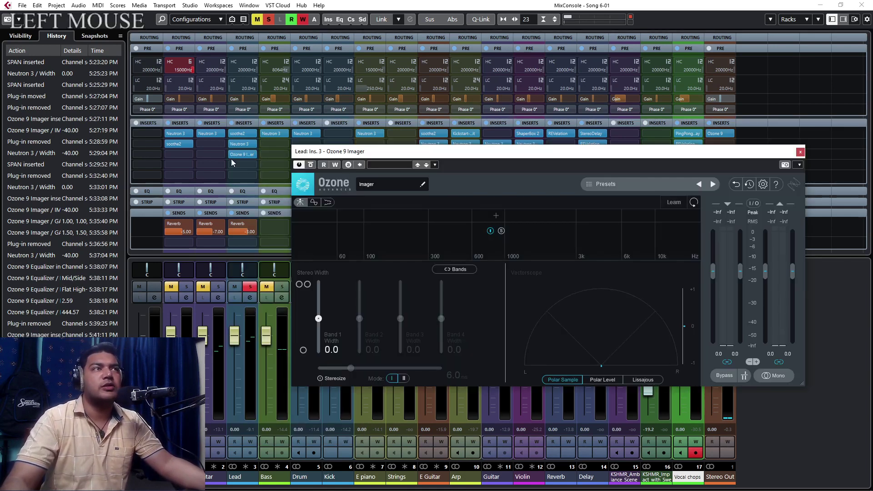
Step: Set the width to 0 in the Lead channel's Neutron 3 and close that plug-in
{"action": "left_click", "coordinate": [240, 145]}
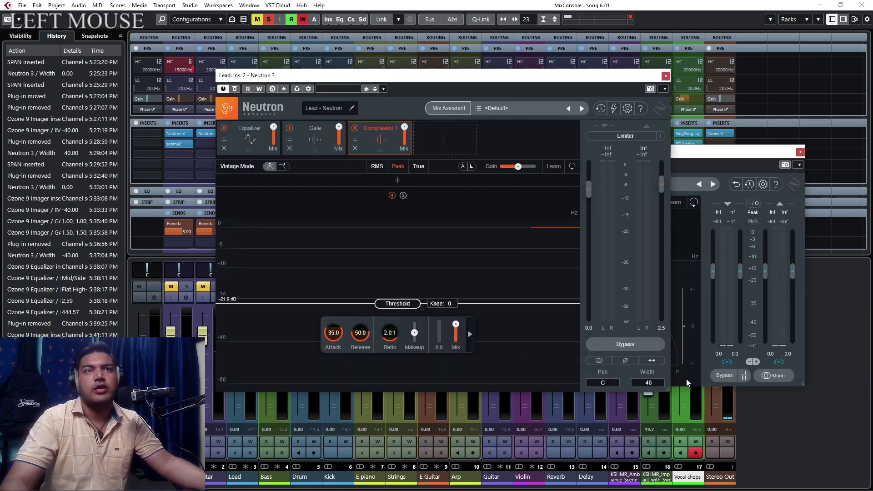
{"action": "left_click", "coordinate": [646, 384]}
{"action": "type", "text": "0"}
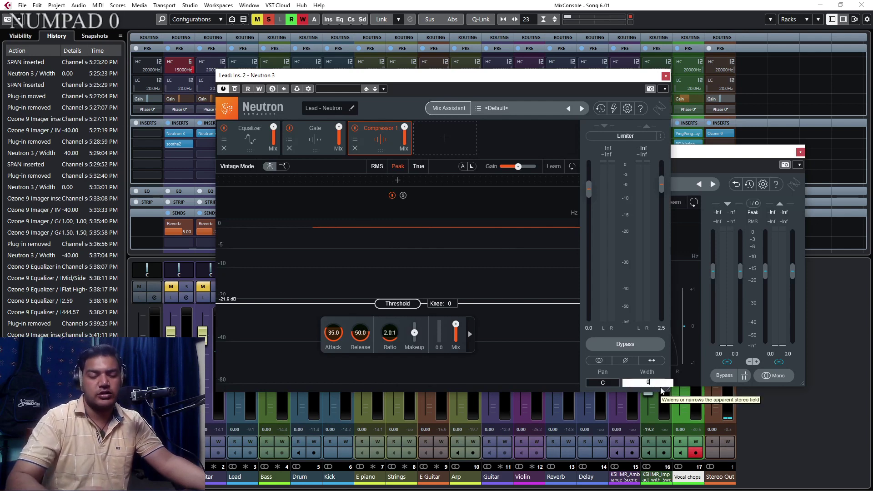
{"action": "key", "text": "Return"}
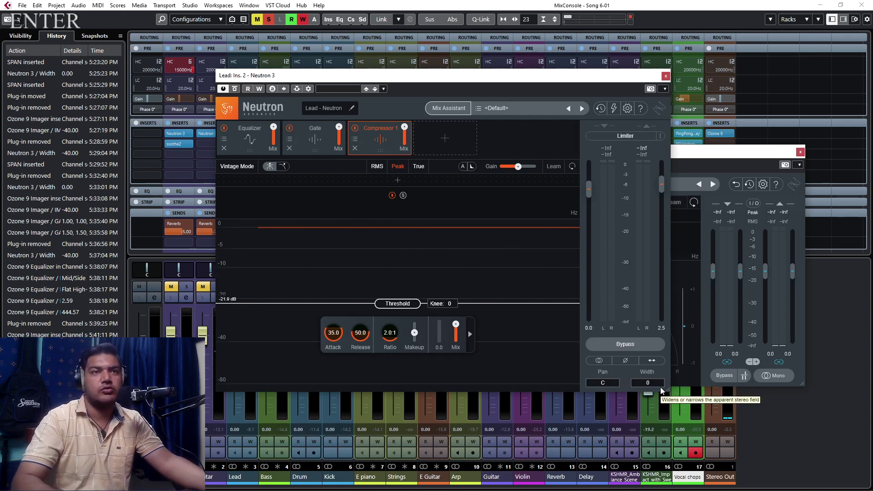
{"action": "left_click", "coordinate": [665, 76]}
Step: Turn on Stereoize in the Lead's Ozone 9 Imager and set its amount to about 12.8 ms
{"action": "left_click_drag", "start_coordinate": [634, 150], "coordinate": [601, 151]}
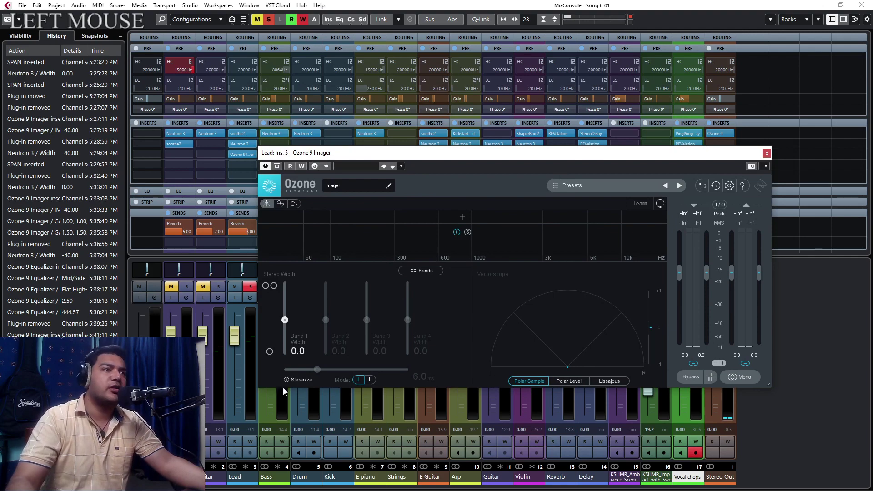
{"action": "key", "text": "super+KP_Add"}
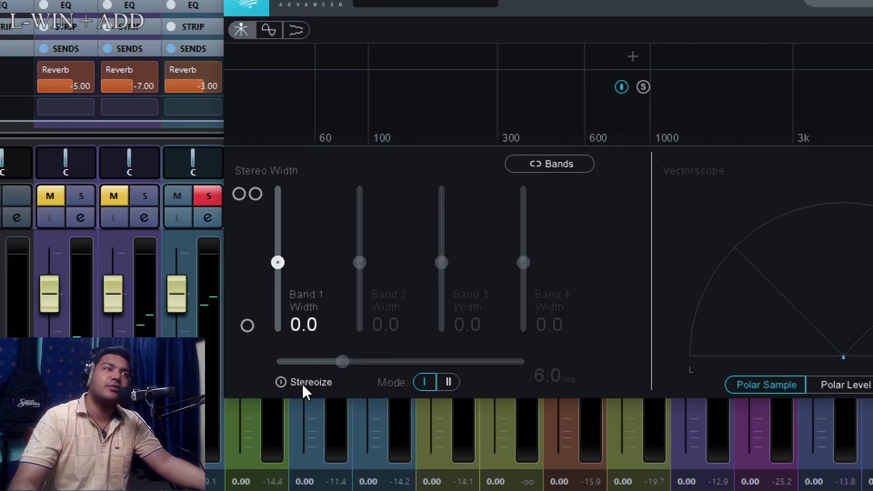
{"action": "left_click", "coordinate": [302, 383]}
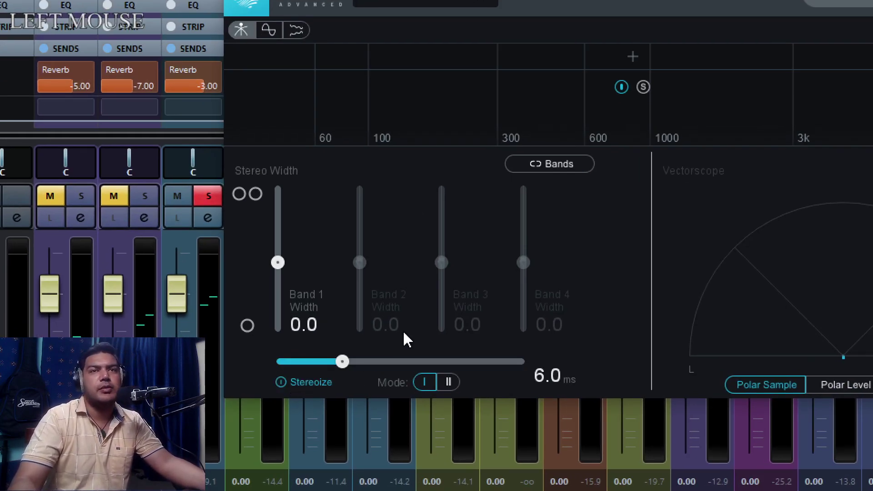
{"action": "key", "text": "super+KP_Subtract"}
{"action": "key", "text": "super+KP_Add"}
{"action": "key", "text": "super+KP_Subtract"}
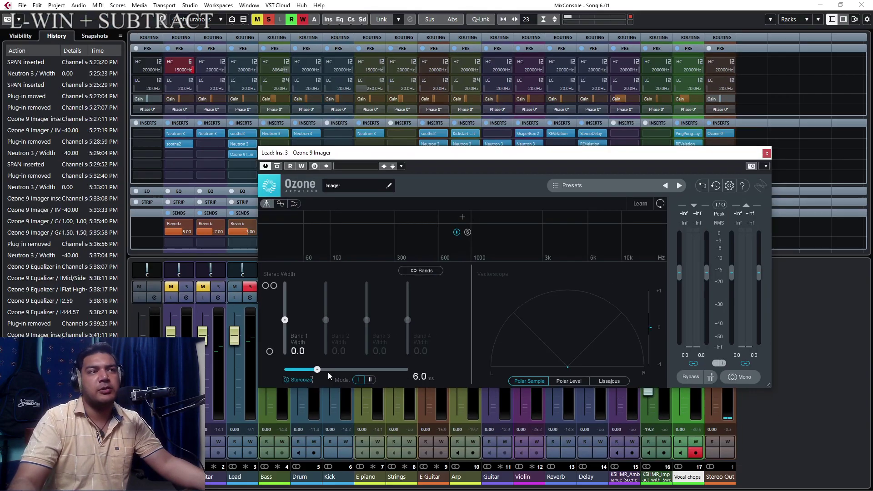
{"action": "left_click_drag", "start_coordinate": [287, 386], "coordinate": [364, 376]}
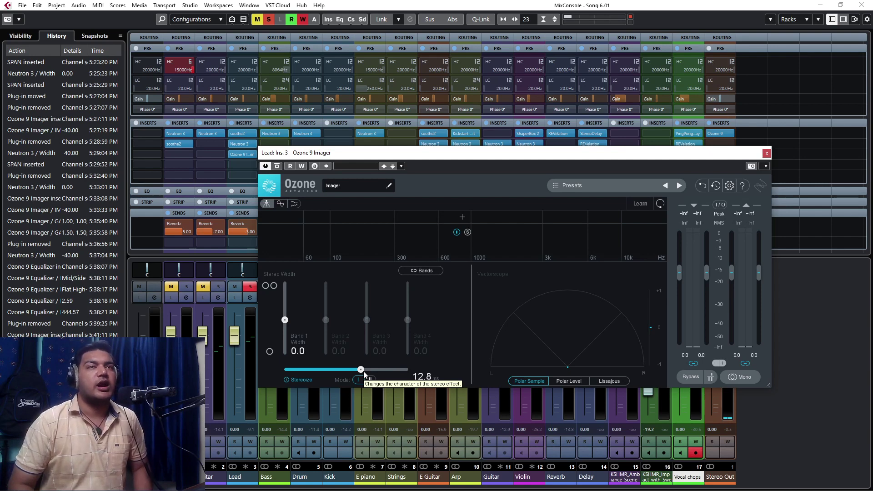
Step: Set the Imager's Stereoize amount to 10.0 ms while playing the Lead, and stop playback
{"action": "key", "text": "space"}
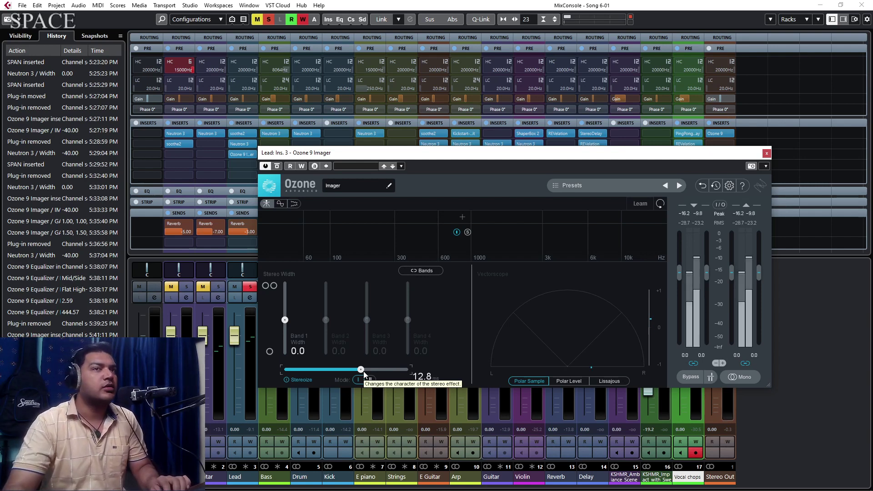
{"action": "left_click", "coordinate": [364, 371]}
{"action": "left_click_drag", "start_coordinate": [364, 371], "coordinate": [343, 372]}
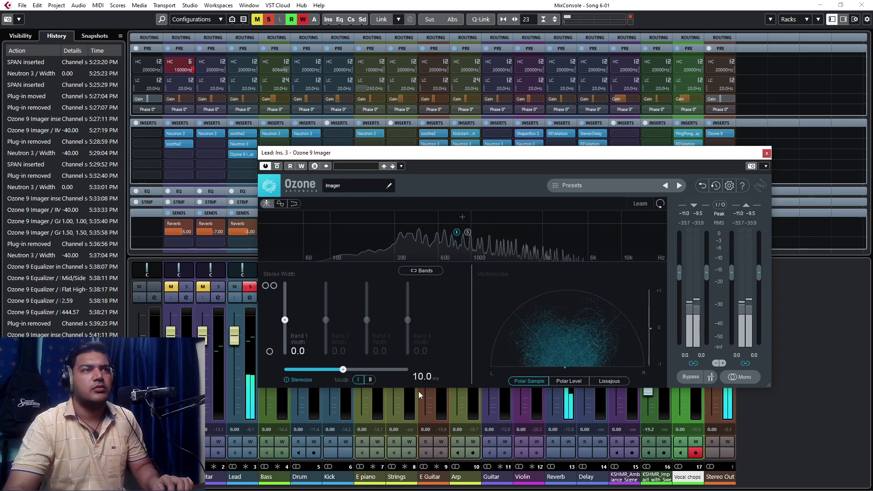
{"action": "key", "text": "space"}
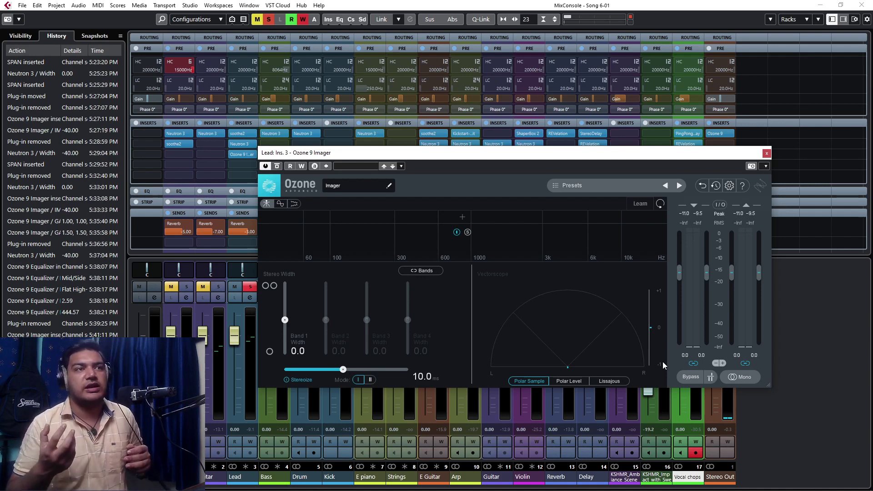
{"action": "key", "text": "super+KP_Add"}
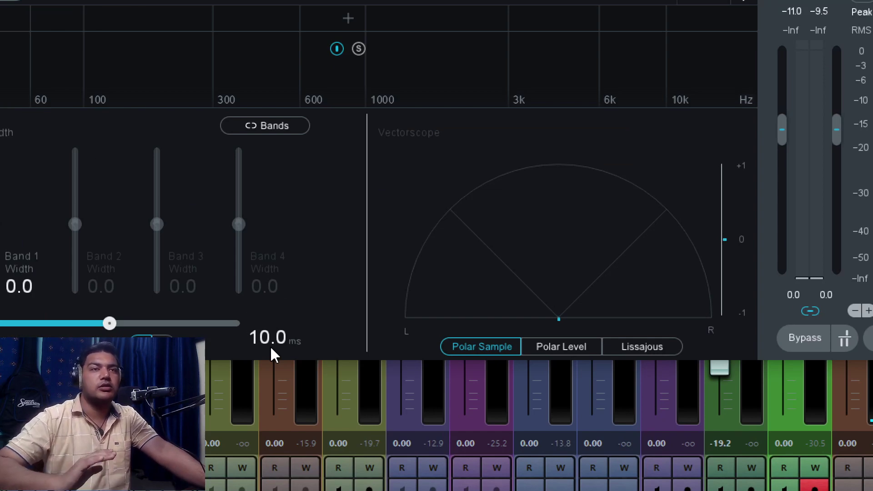
Step: Close the Ozone 9 Imager and remove it from the Lead channel's third insert slot, discarding its changes
{"action": "key", "text": "super+KP_Subtract"}
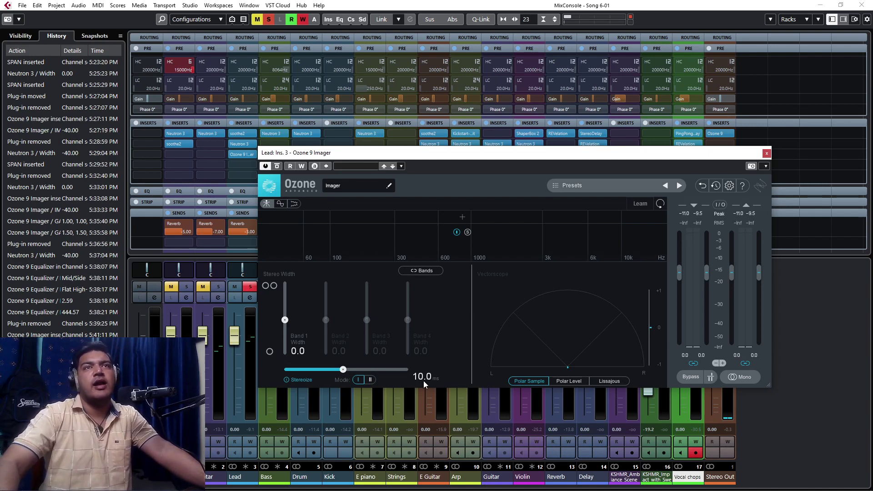
{"action": "left_click", "coordinate": [767, 153]}
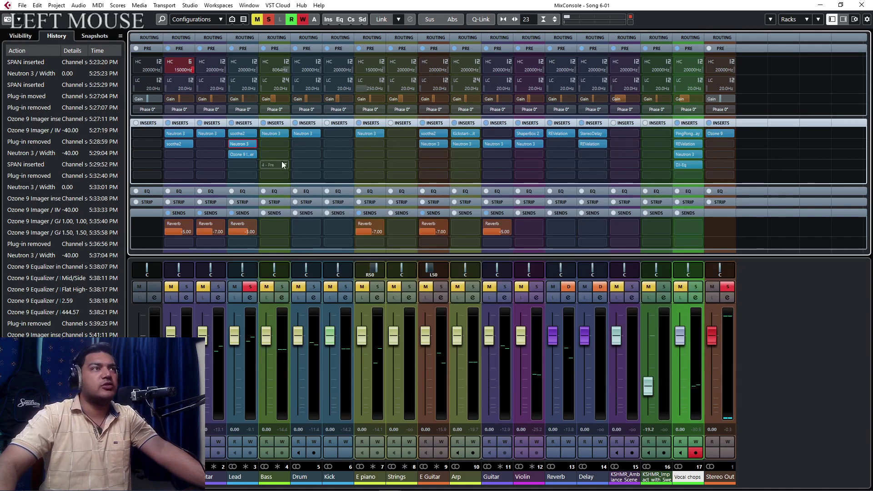
{"action": "left_click", "coordinate": [251, 154]}
{"action": "left_click", "coordinate": [321, 240]}
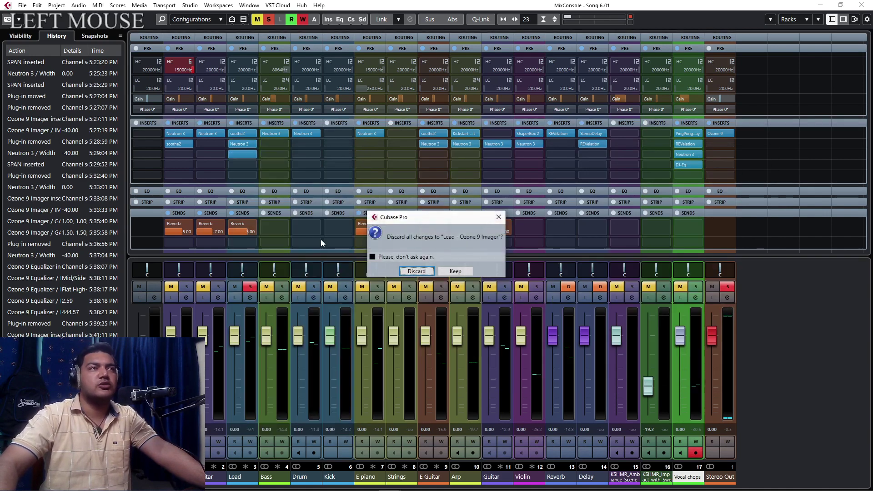
{"action": "left_click", "coordinate": [408, 272]}
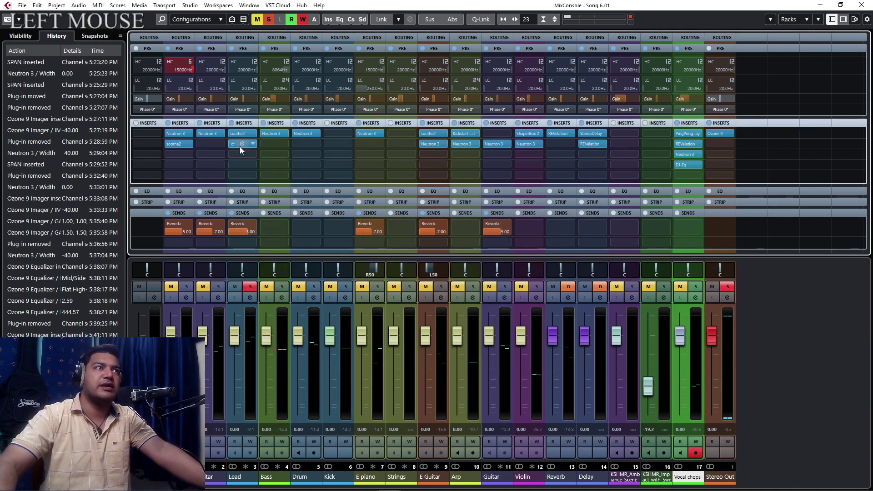
Step: Set the width to -40 in the Lead channel's Neutron 3 and close the plug-in
{"action": "left_click", "coordinate": [245, 144]}
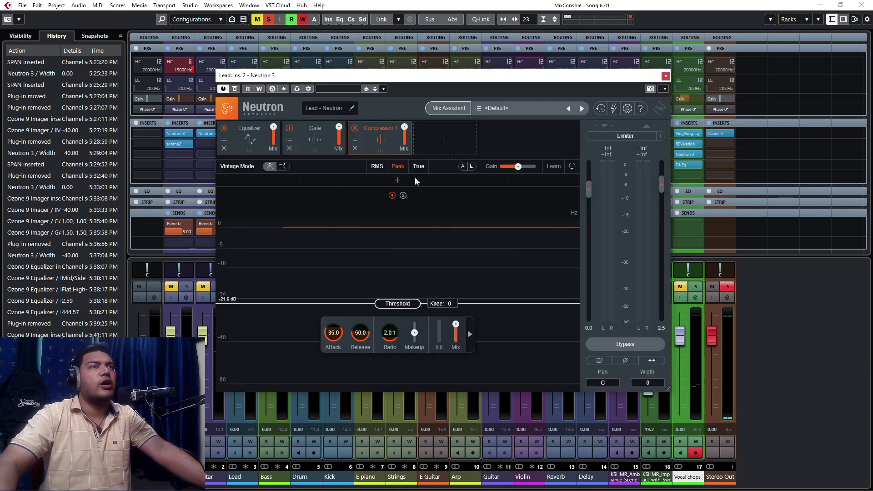
{"action": "left_click", "coordinate": [656, 386]}
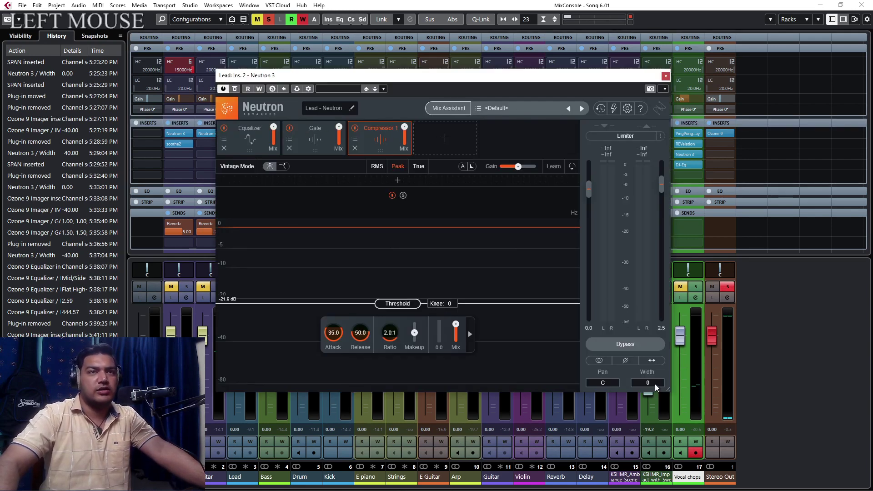
{"action": "type", "text": "-40"}
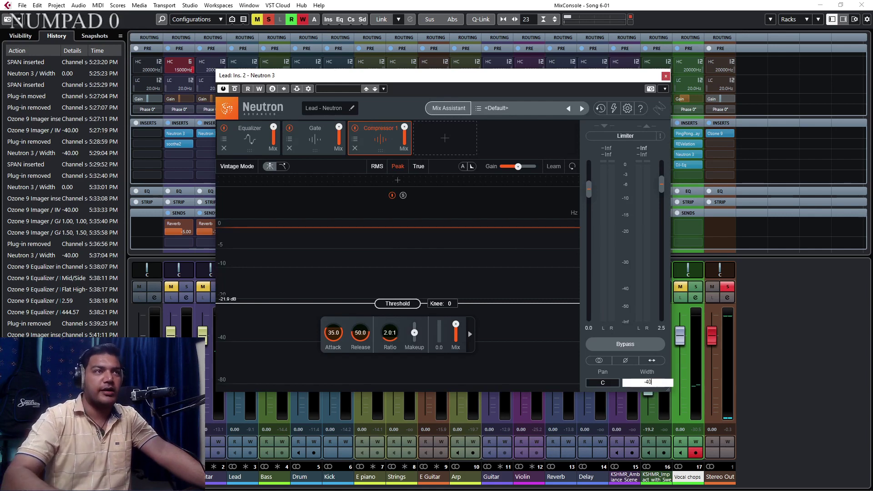
{"action": "key", "text": "KP_Enter"}
{"action": "left_click", "coordinate": [666, 76]}
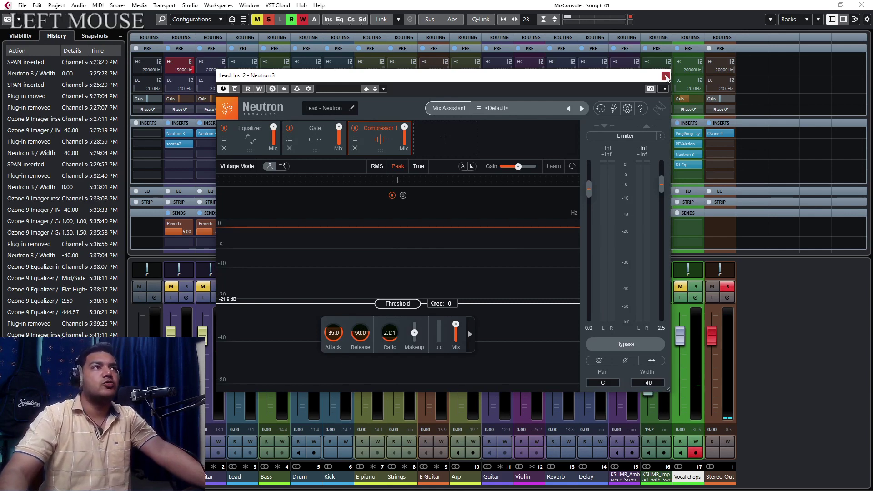
Step: Solo the Piano channel and examine the width setting in its Neutron 3, closing the plug-in again
{"action": "left_click", "coordinate": [186, 286]}
{"action": "left_click", "coordinate": [177, 134]}
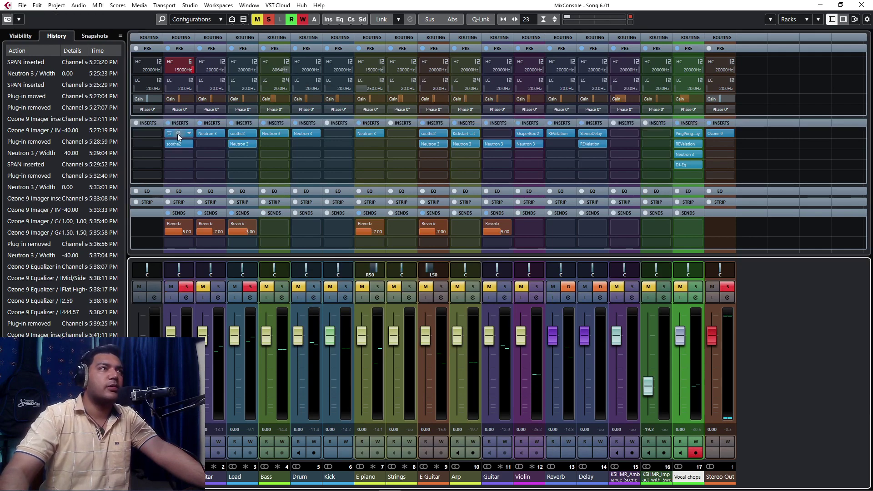
{"action": "key", "text": "super+plus"}
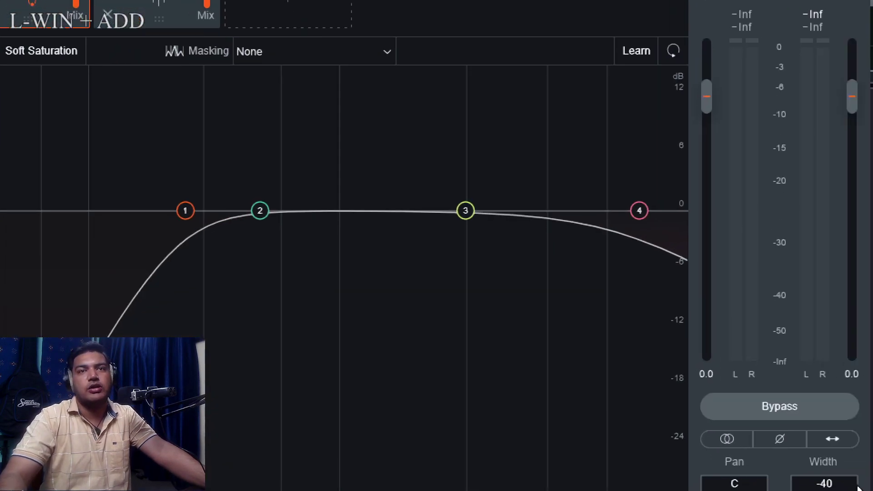
{"action": "key", "text": "super+minus"}
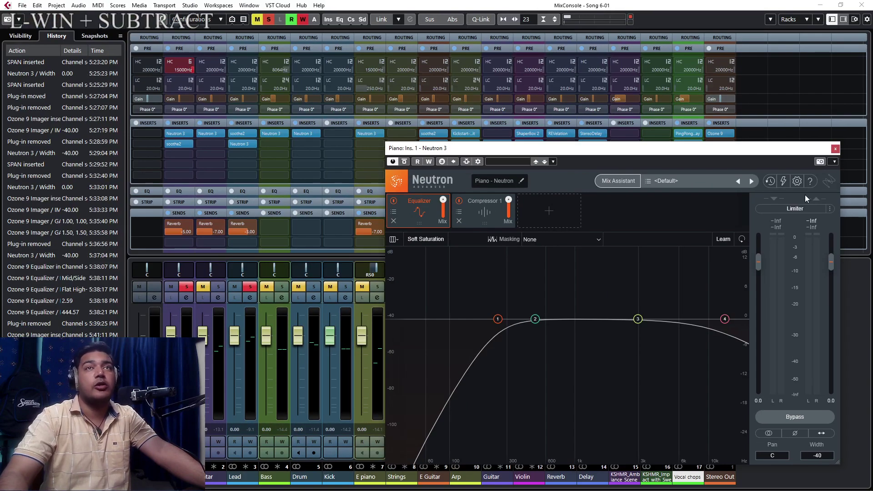
{"action": "key", "text": "super+plus"}
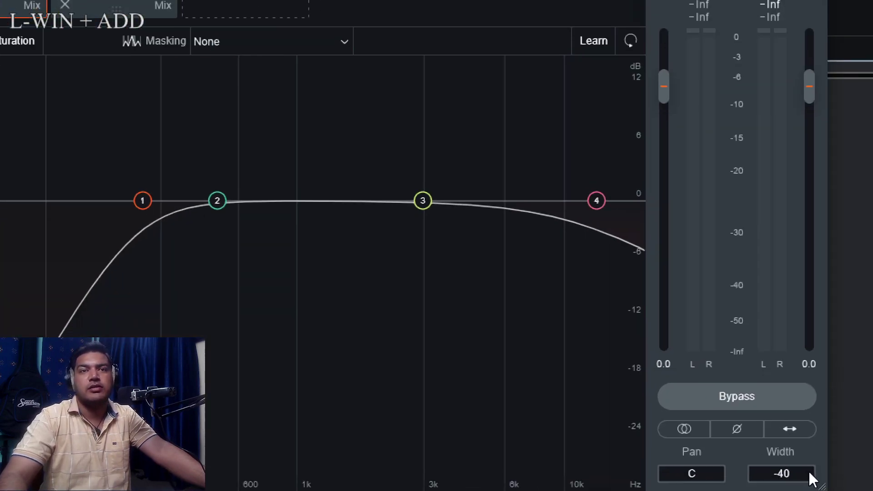
{"action": "key", "text": "super+minus"}
{"action": "left_click", "coordinate": [836, 150]}
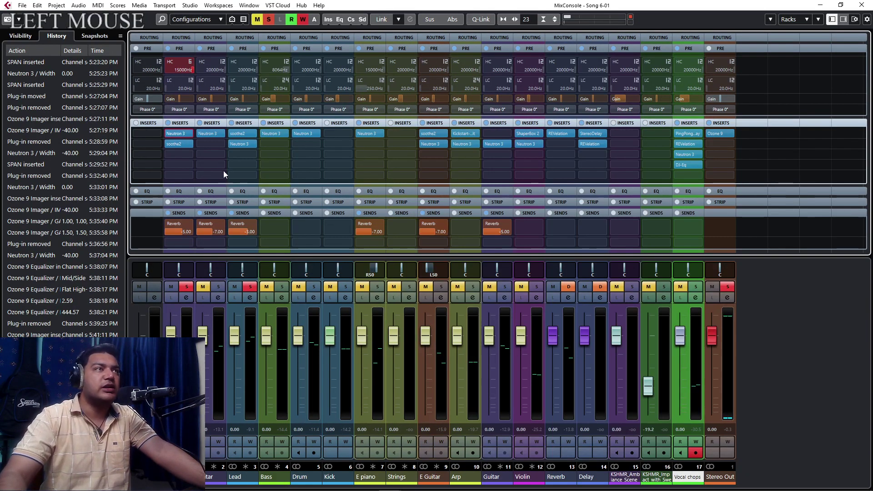
Step: Examine the width setting in the Neutron 3 on the Guitar channel beside Piano, and close the plug-in
{"action": "left_click", "coordinate": [207, 132]}
{"action": "key", "text": "super+KP_Add"}
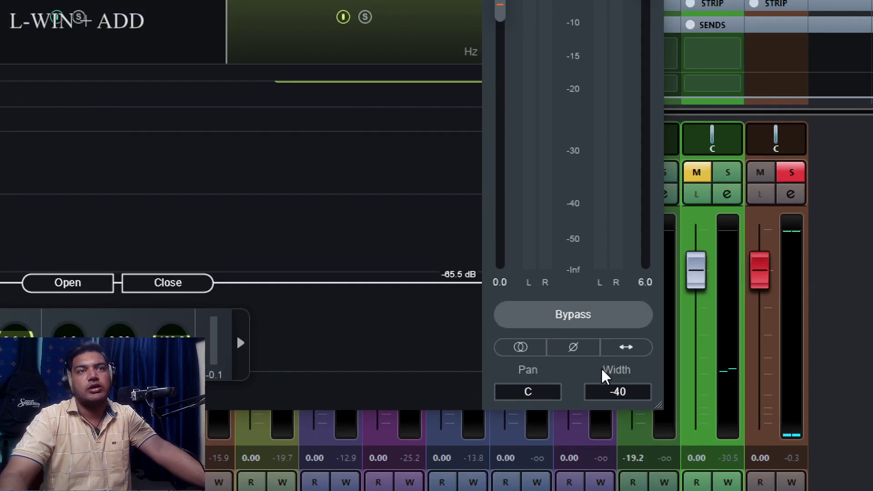
{"action": "key", "text": "super+KP_Subtract"}
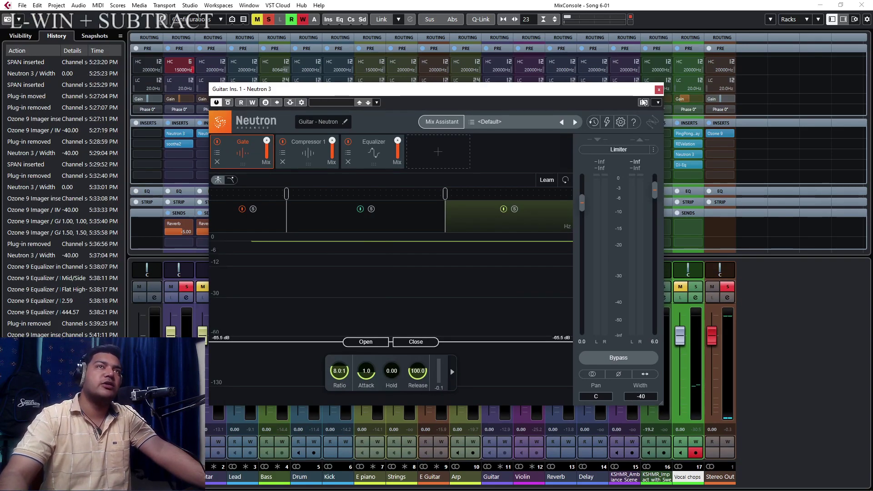
{"action": "left_click", "coordinate": [659, 89]}
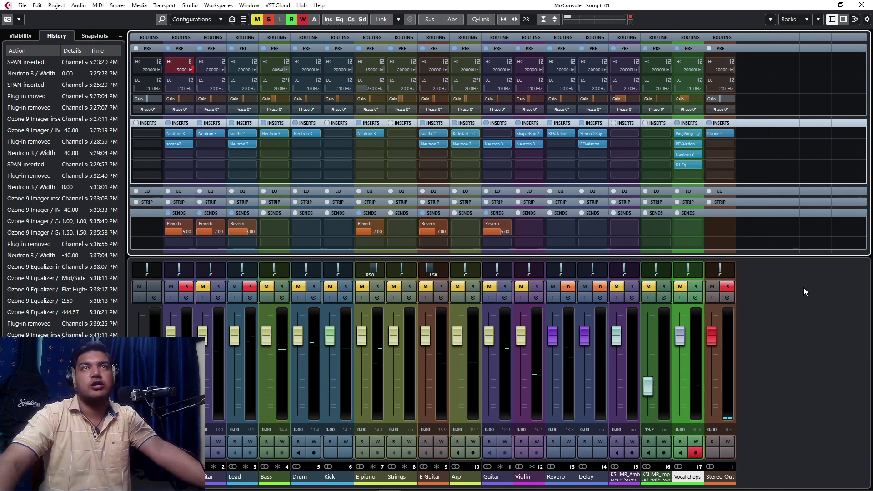
Step: Close the MixConsole and turn off solo on the Piano and Lead tracks in the project window
{"action": "left_click", "coordinate": [862, 5]}
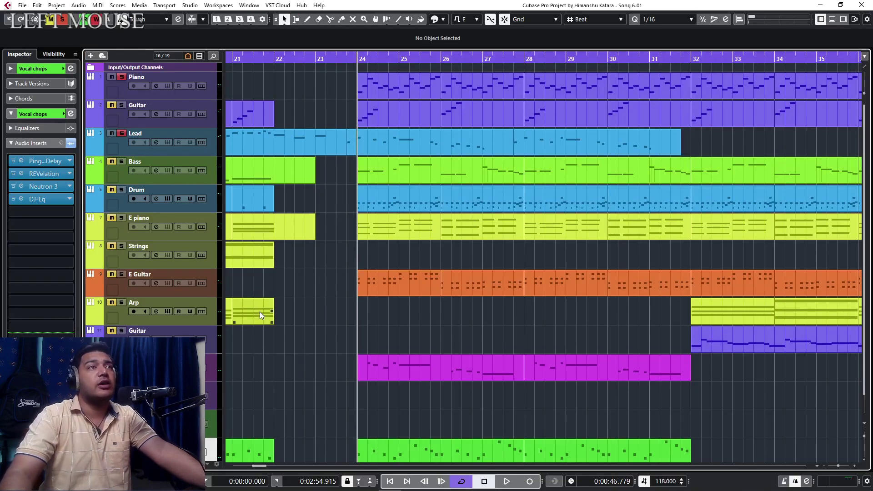
{"action": "left_click", "coordinate": [121, 77]}
{"action": "left_click", "coordinate": [121, 132]}
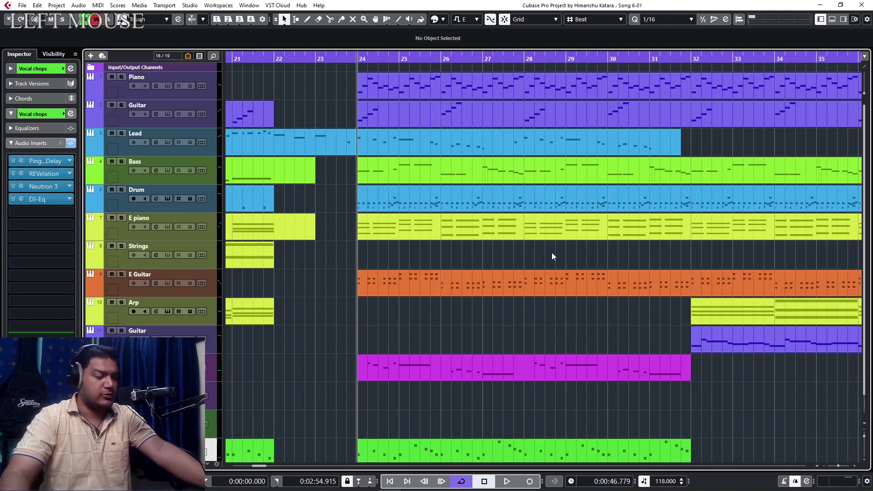